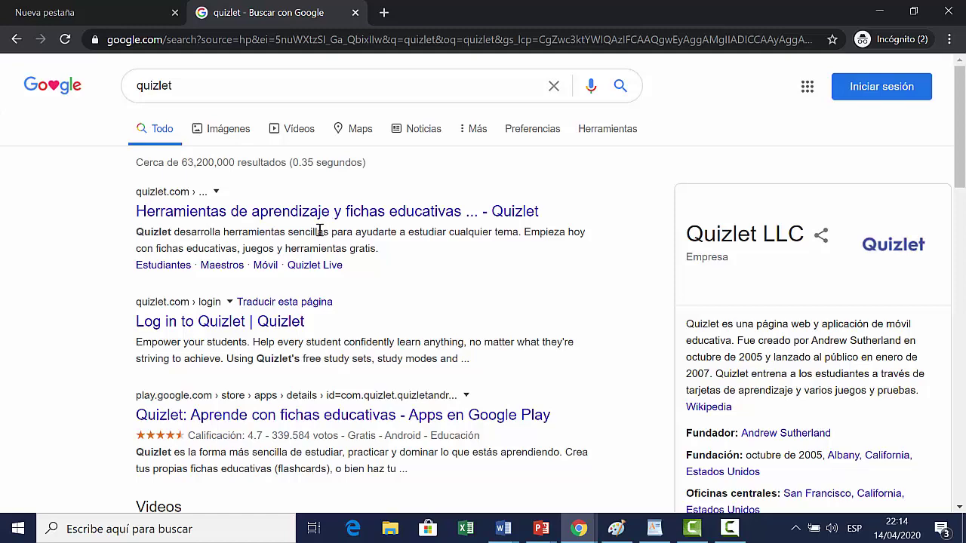
# Step: Go to Quizlet from the search results and open the sign-up form
pyautogui.click(374, 212)
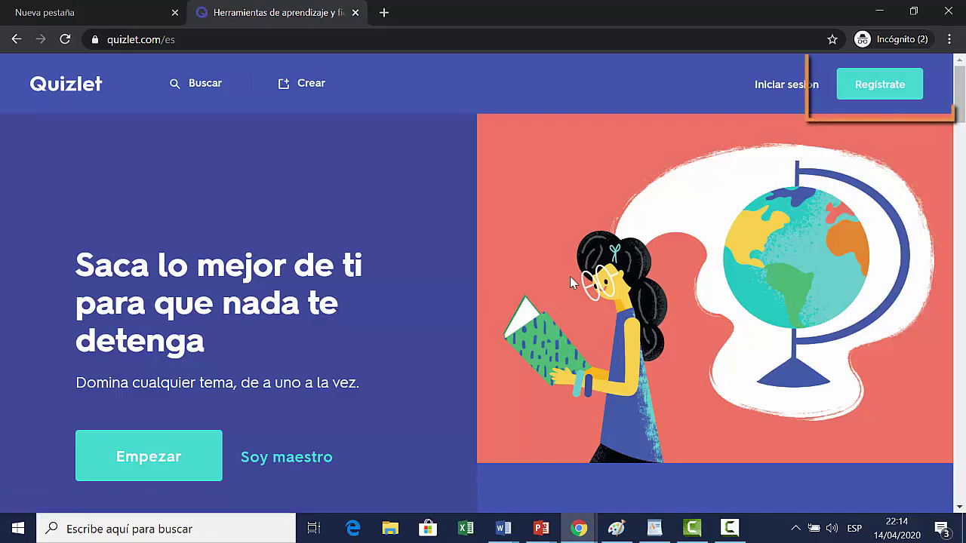
pyautogui.click(874, 86)
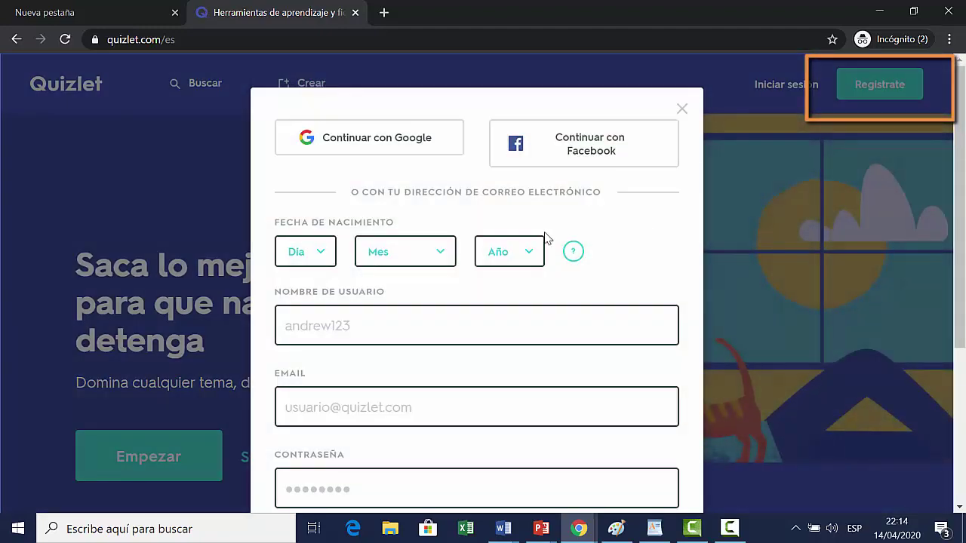
pyautogui.scroll(-1, 229, 231)
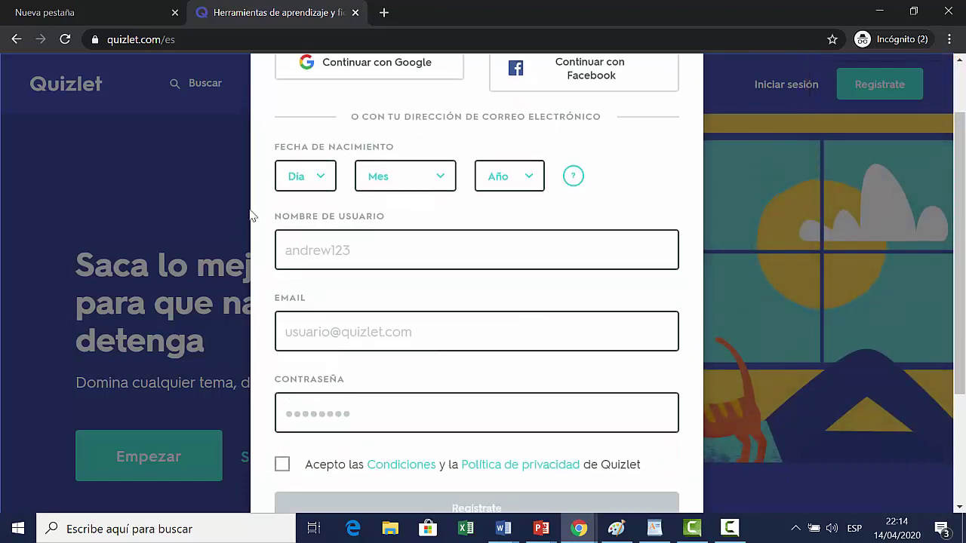
# Step: Set the birth date to 24 junio 1980
pyautogui.click(325, 176)
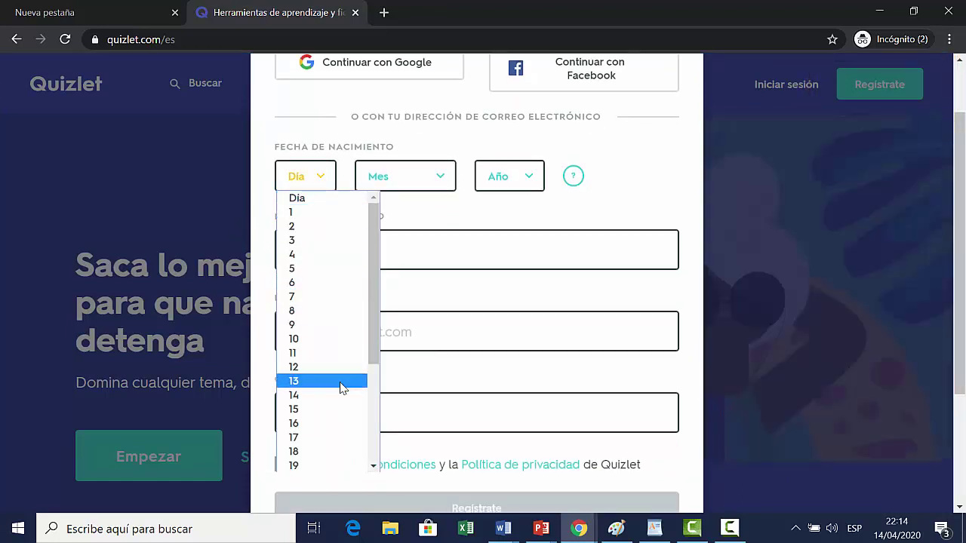
pyautogui.scroll(-3, 340, 388)
pyautogui.click(339, 427)
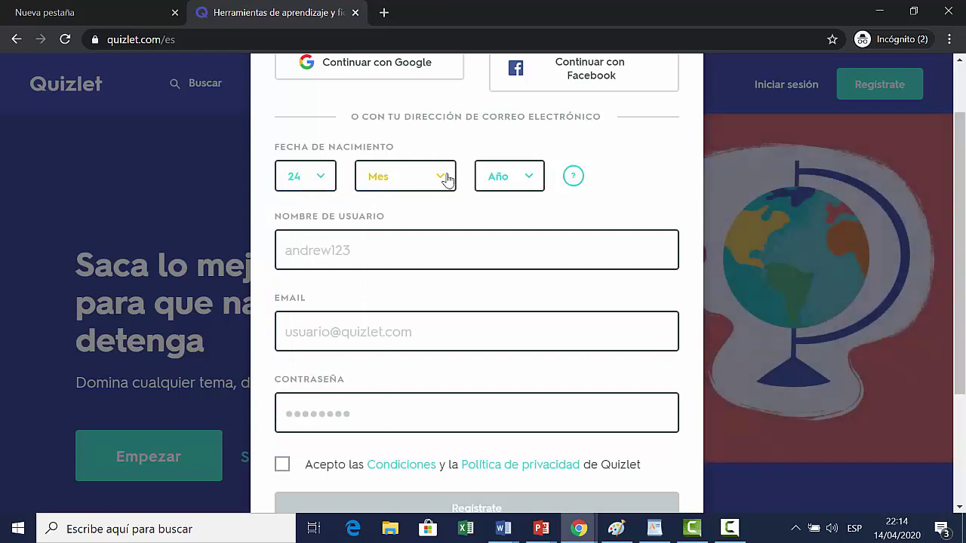
pyautogui.click(445, 177)
pyautogui.click(437, 286)
pyautogui.click(528, 176)
pyautogui.moveTo(582, 207); pyautogui.dragTo(580, 282)
pyautogui.click(558, 365)
# Step: Enter the username, pick the suggested e-mail address, and type the account password
pyautogui.click(426, 256)
pyautogui.write('capacit')
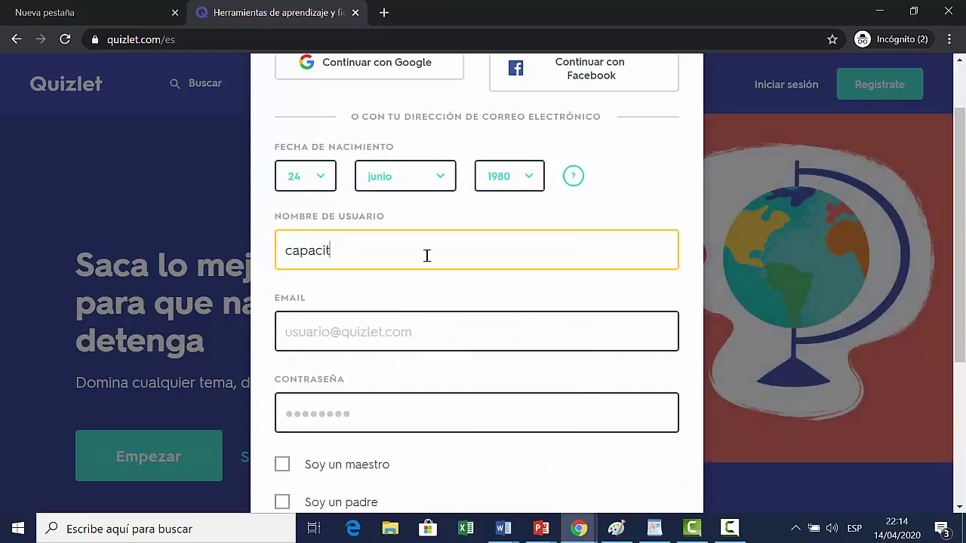
pyautogui.write('acion')
pyautogui.write('den')
pyautogui.press('BackSpace')
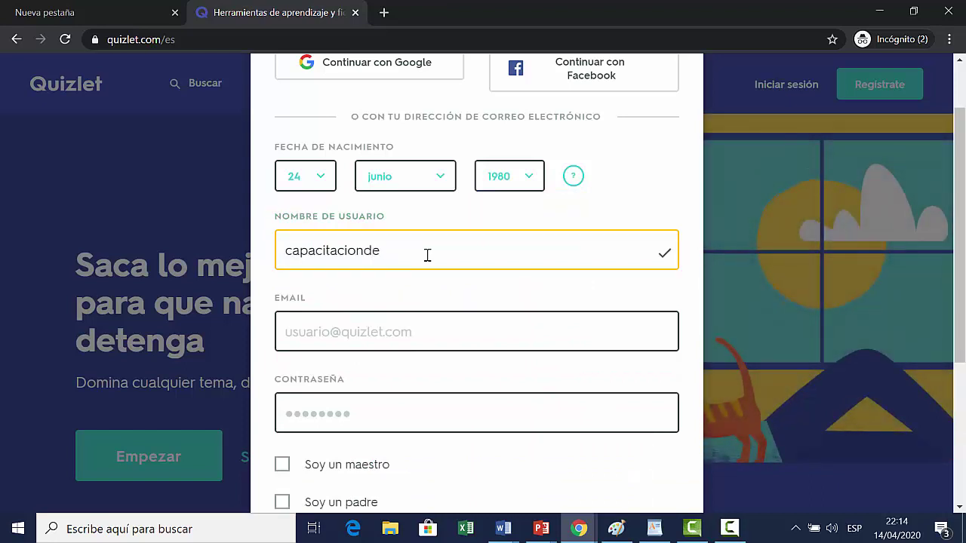
pyautogui.write('rrama')
pyautogui.click(542, 300)
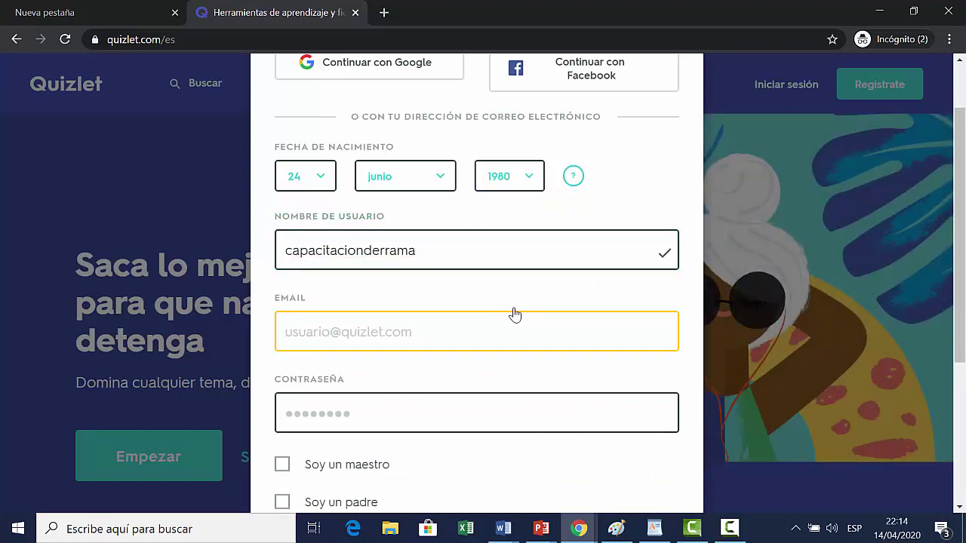
pyautogui.write('ca')
pyautogui.press('Down')
pyautogui.press('Return')
pyautogui.click(397, 406)
pyautogui.write('****')
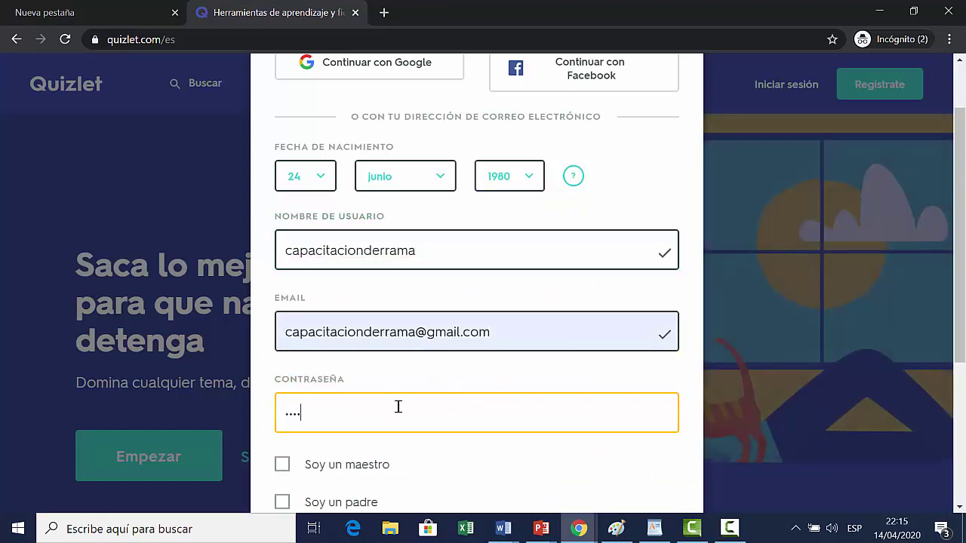
pyautogui.write('****')
# Step: Mark the account as a teacher, accept the terms, and submit the registration
pyautogui.scroll(-1, 296, 419)
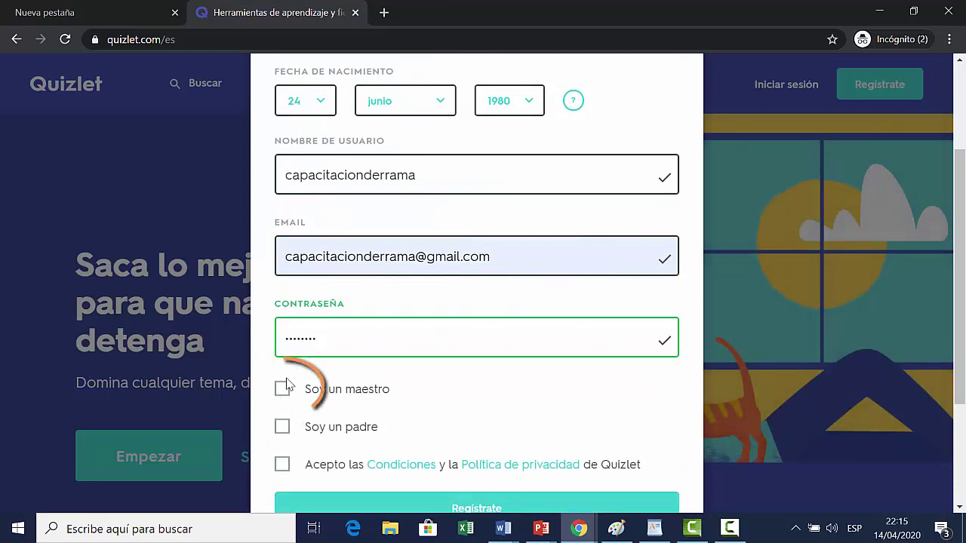
pyautogui.click(286, 389)
pyautogui.scroll(-1, 489, 388)
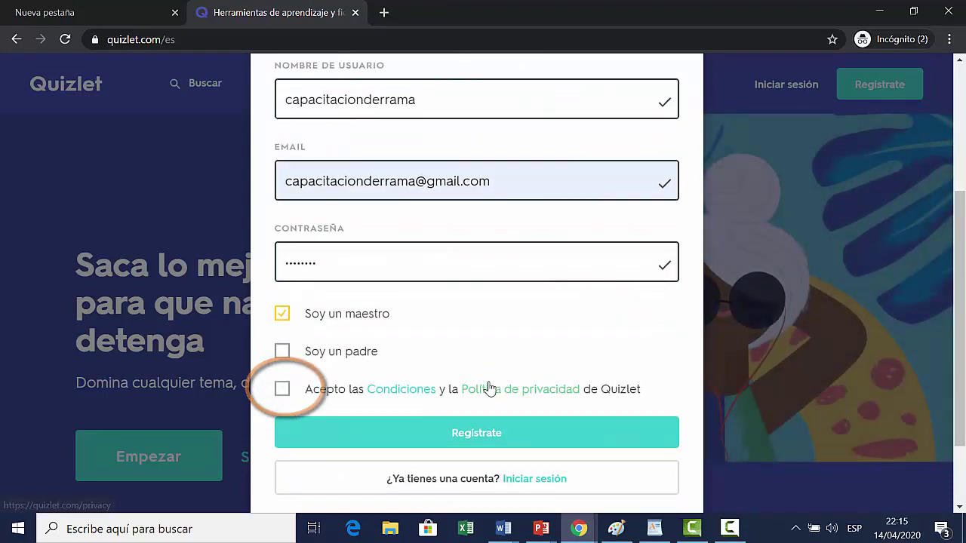
pyautogui.scroll(-1, 489, 388)
pyautogui.click(282, 313)
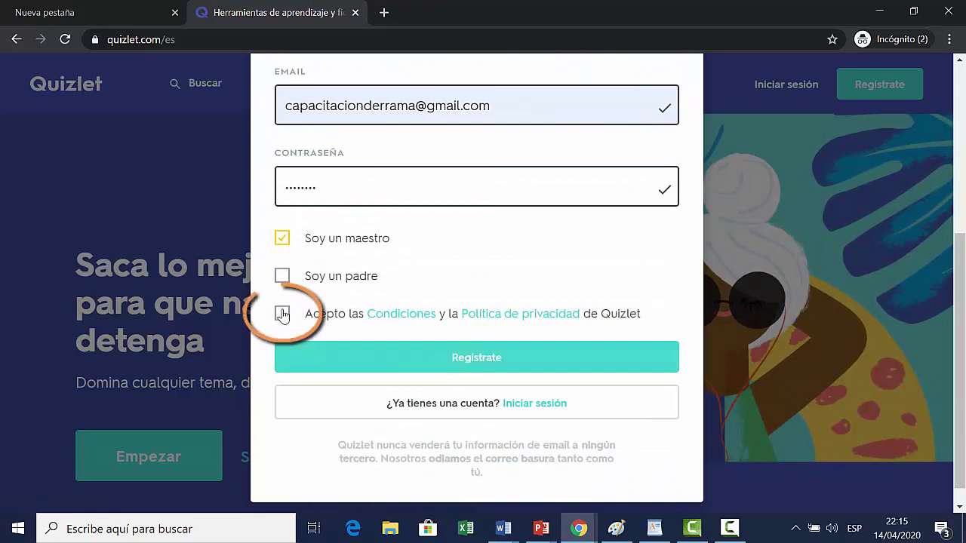
pyautogui.click(446, 357)
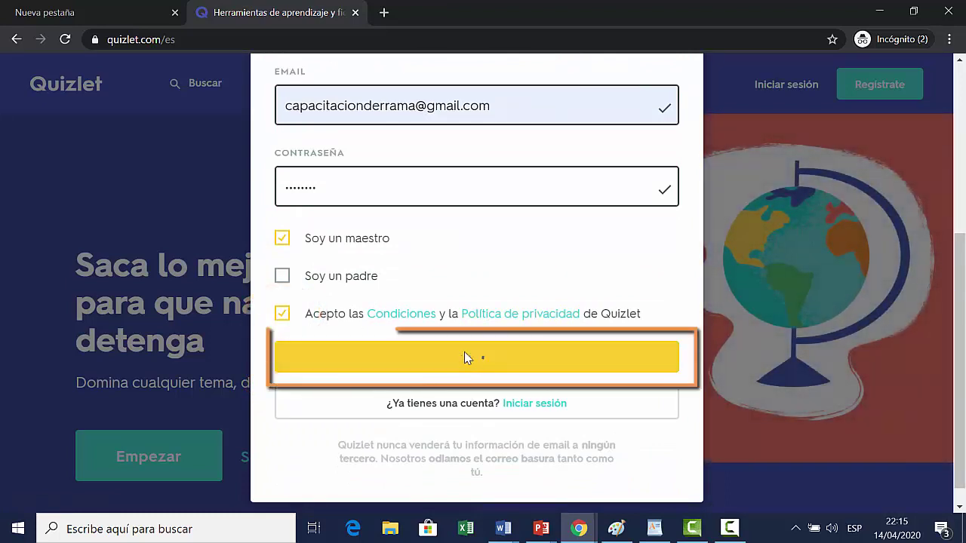
pyautogui.click(464, 355)
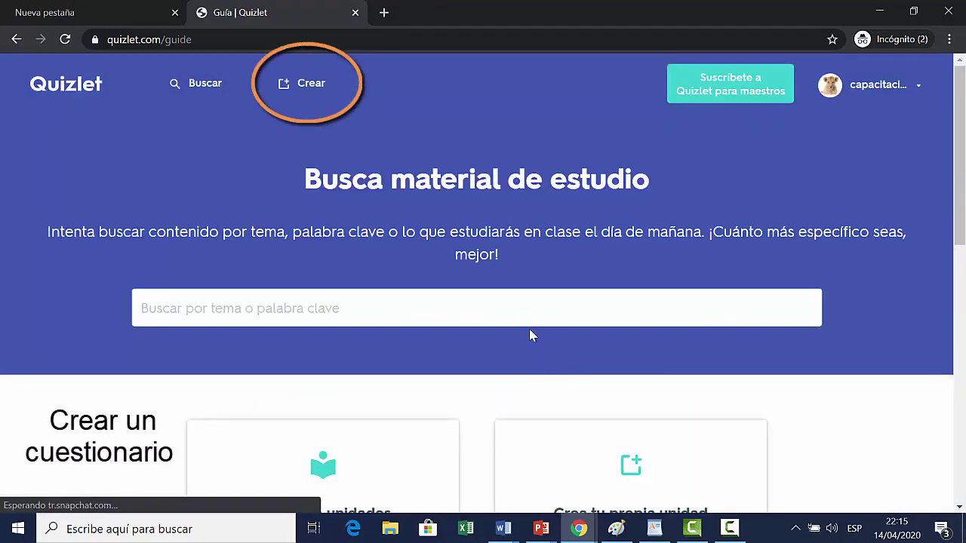
# Step: Start a new study set from the Crea tu propia unidad card and dismiss the teacher promotion
pyautogui.scroll(-2, 533, 334)
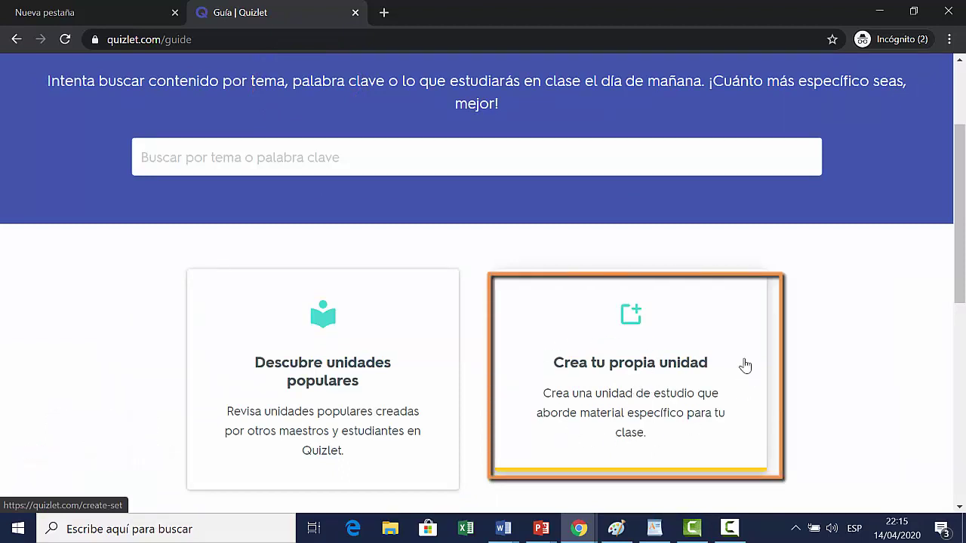
pyautogui.click(662, 392)
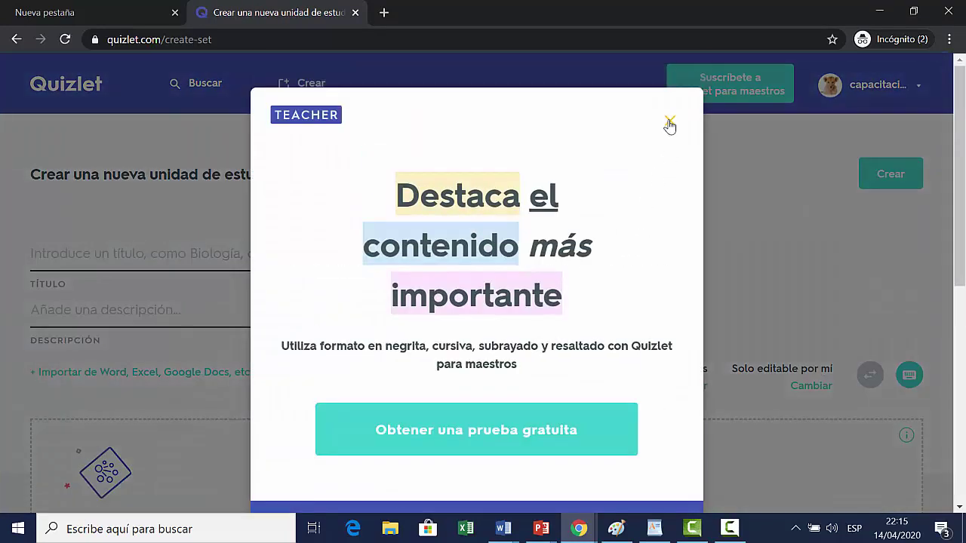
pyautogui.click(669, 122)
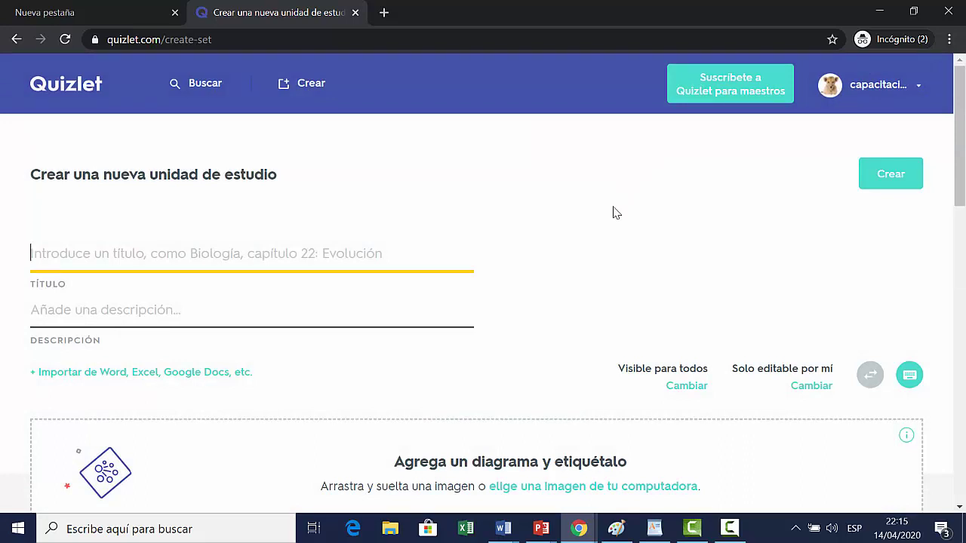
# Step: Title the set 'Matemática: ángulos' with description 'conceptos de ángulos'
pyautogui.scroll(-1, 612, 220)
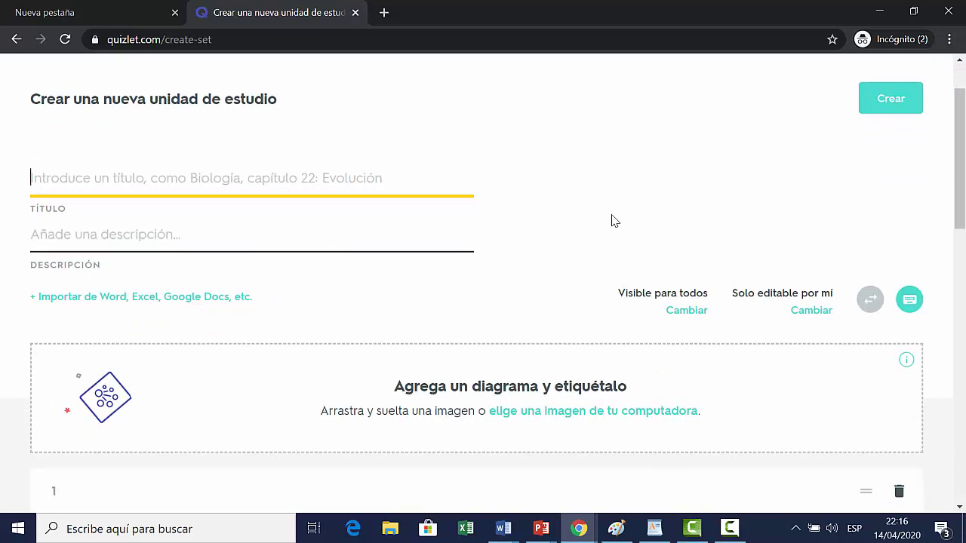
pyautogui.write('M')
pyautogui.press('BackSpace')
pyautogui.write('Matemá')
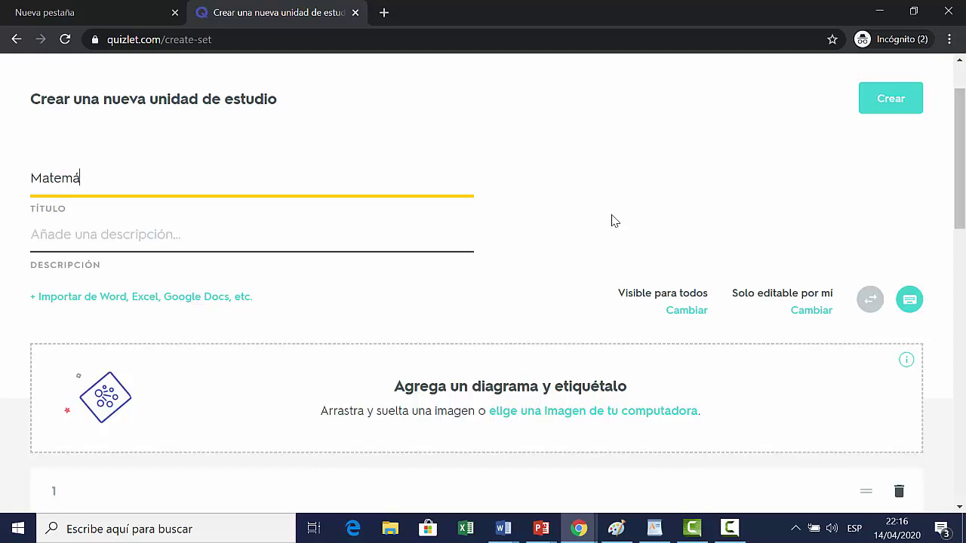
pyautogui.write('tica: ángulos')
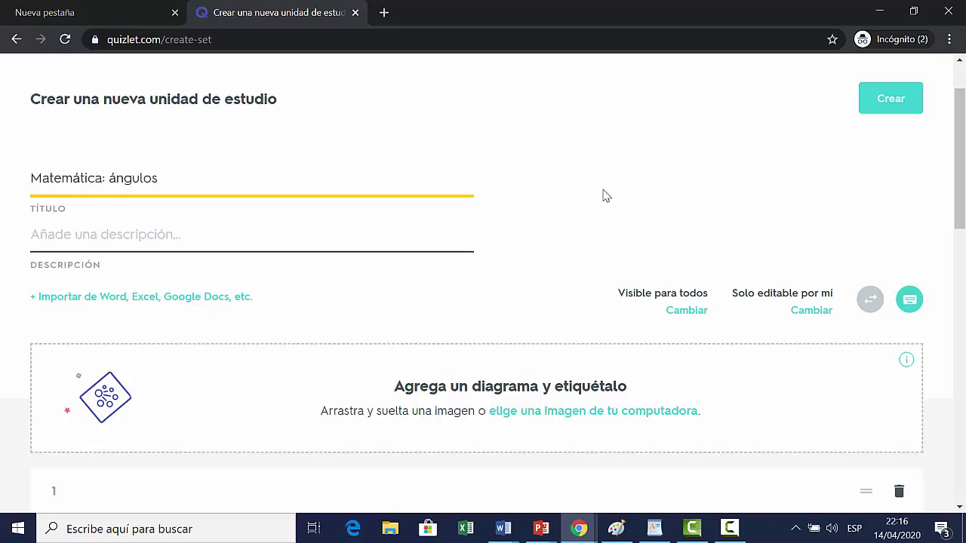
pyautogui.click(314, 240)
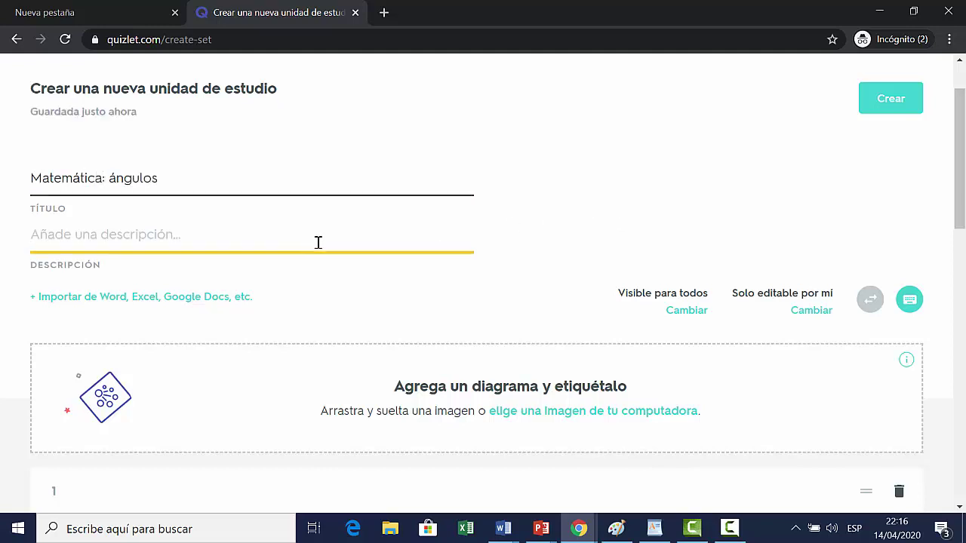
pyautogui.write('con')
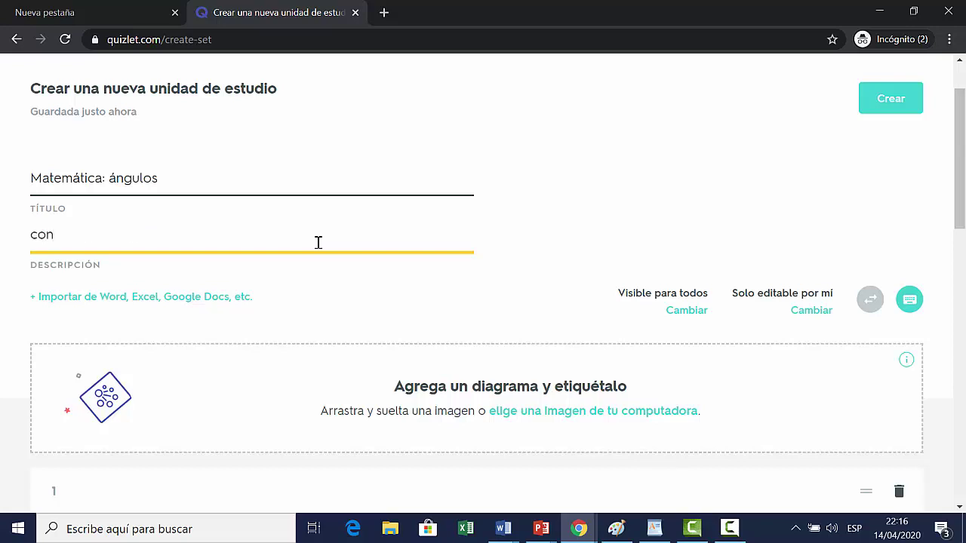
pyautogui.write('ceptos de ángulos')
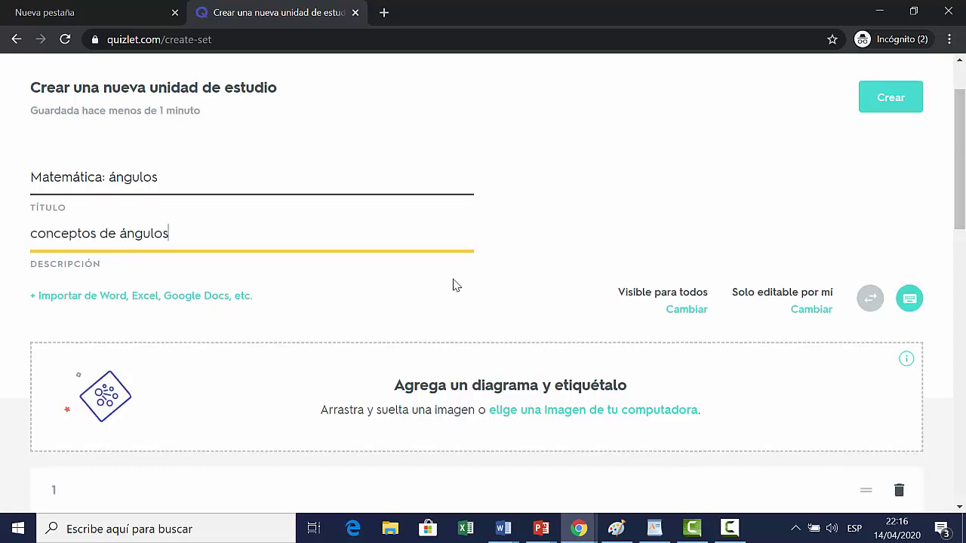
pyautogui.scroll(-1, 450, 284)
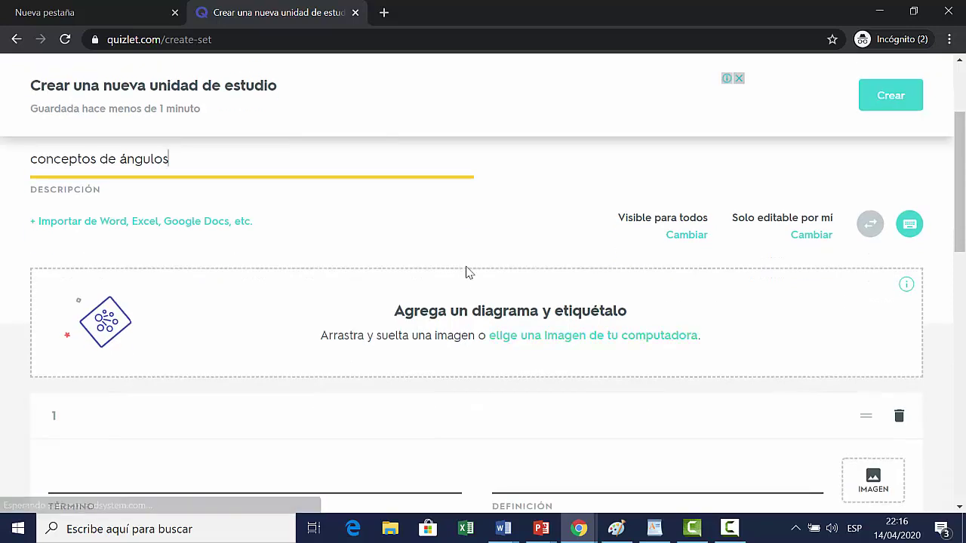
pyautogui.scroll(-2, 466, 272)
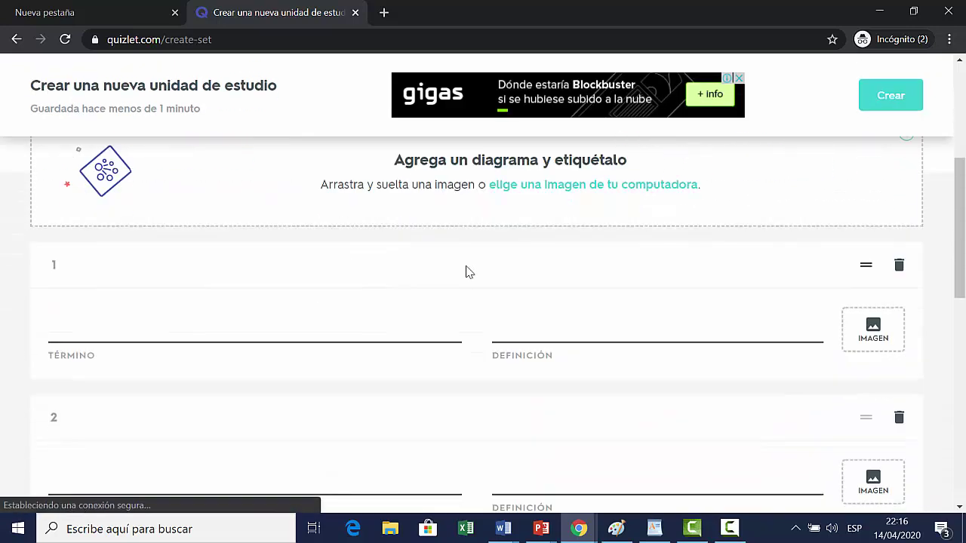
# Step: Paste the angle definition into card 1 and the obtuse-angle range into card 4
pyautogui.click(361, 319)
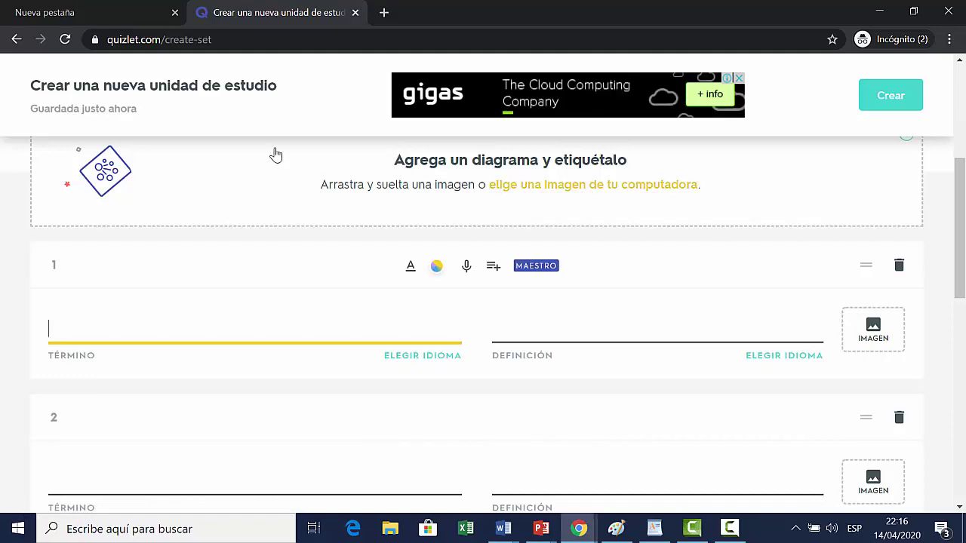
pyautogui.write('dos a más rayos unidos por un vértice')
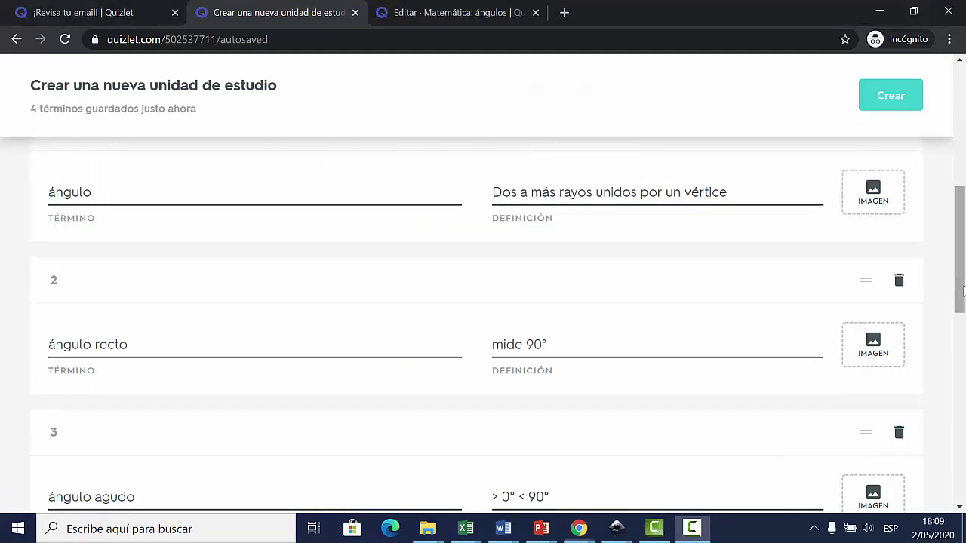
pyautogui.scroll(3, 963, 235)
pyautogui.scroll(-4, 492, 510)
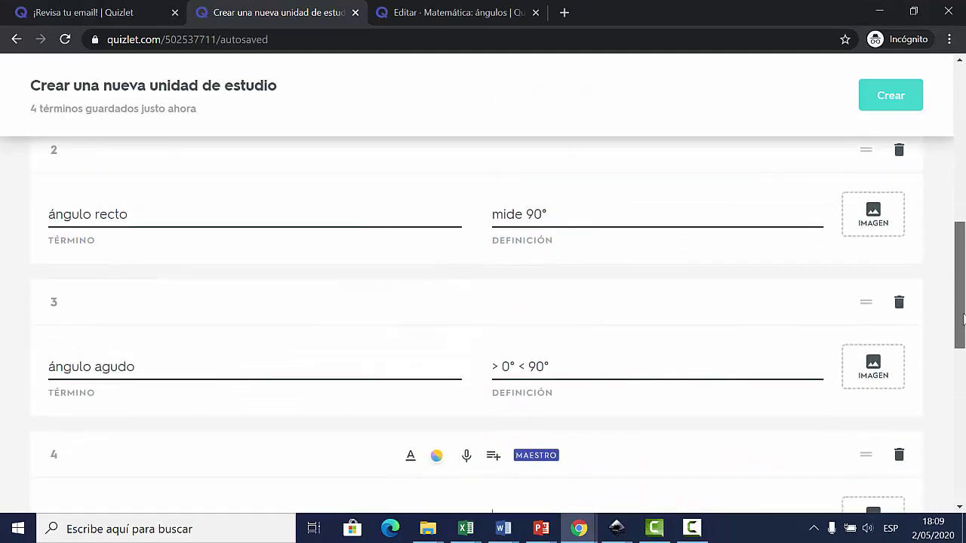
pyautogui.press('Tab')
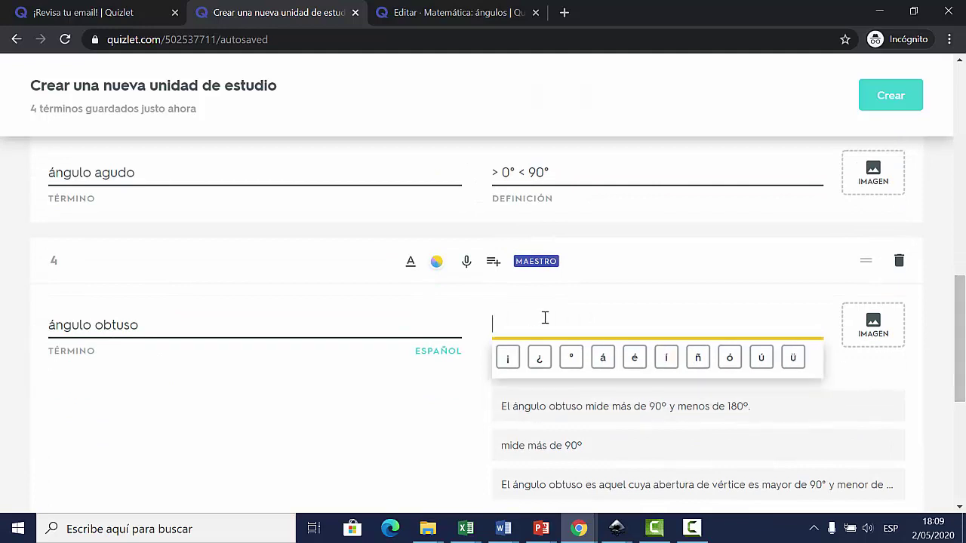
pyautogui.write('> 90°< 180°')
# Step: Fill card 5 with term 'ángulo llano' and definition 'mide 180°'
pyautogui.click(412, 472)
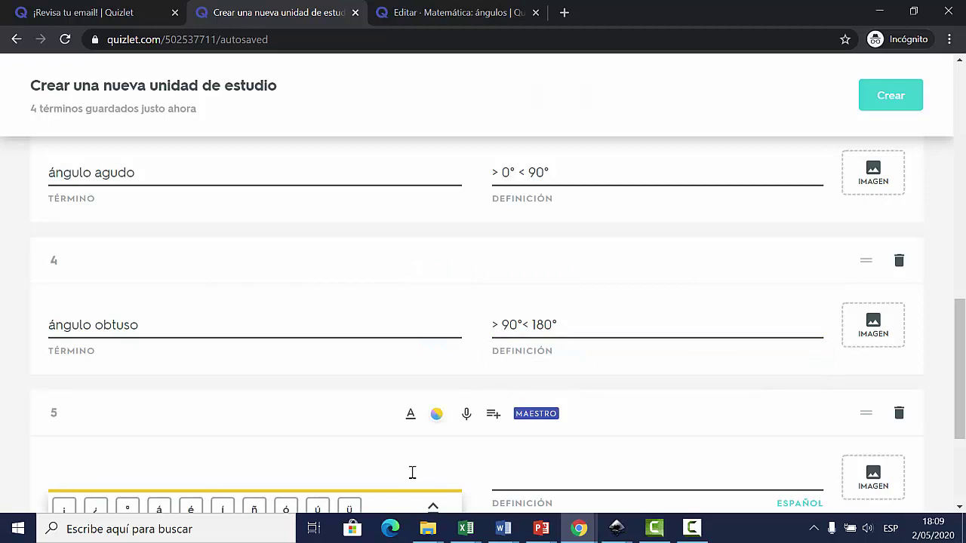
pyautogui.press('BackSpace')
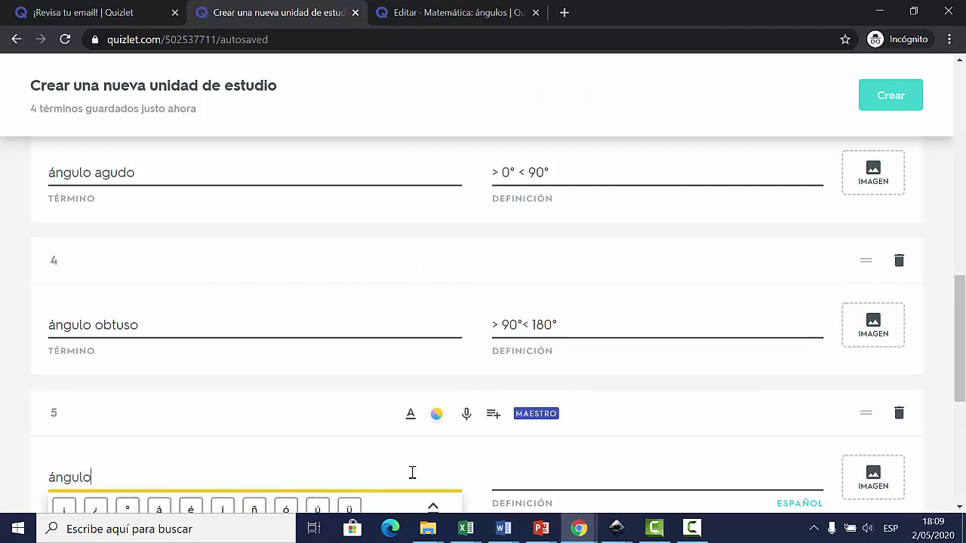
pyautogui.write('ángulo llano')
pyautogui.press('Tab')
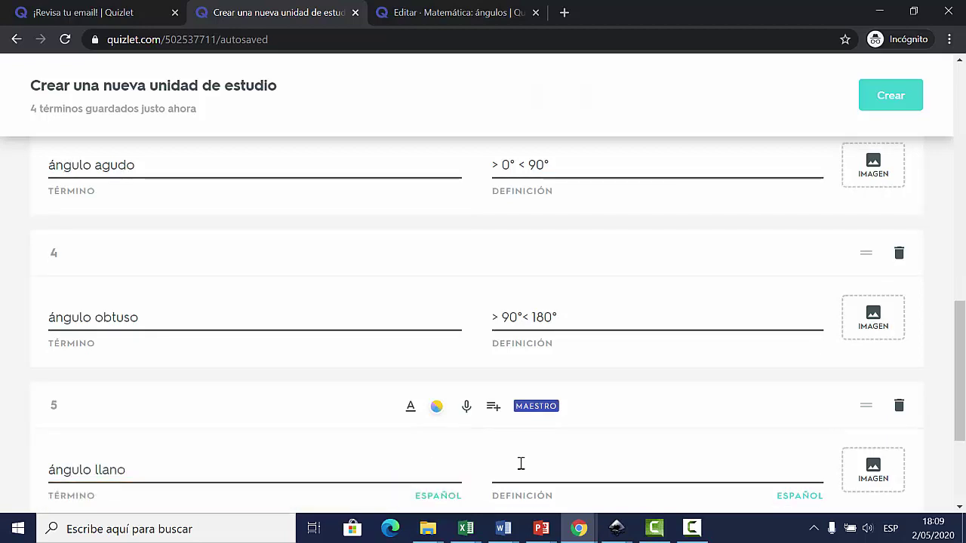
pyautogui.click(521, 463)
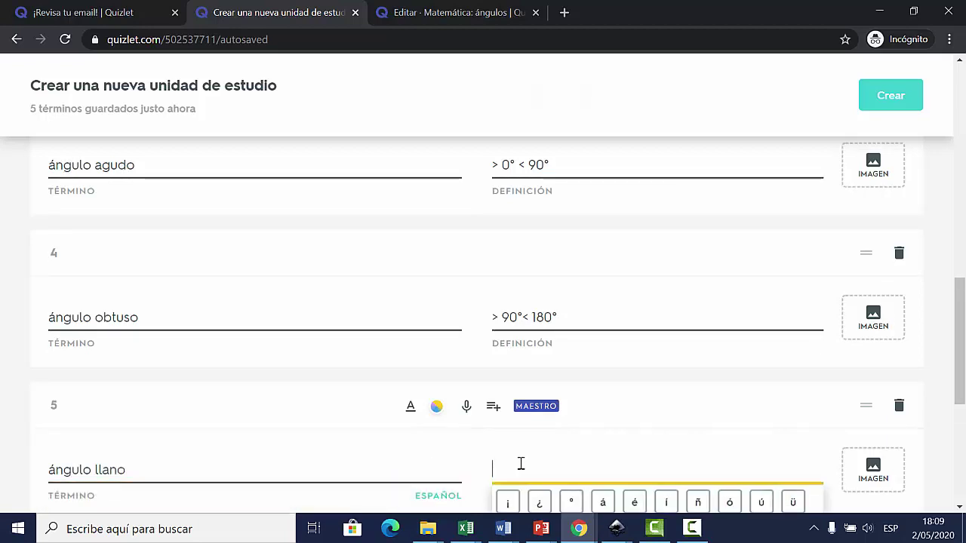
pyautogui.write('mide 180°')
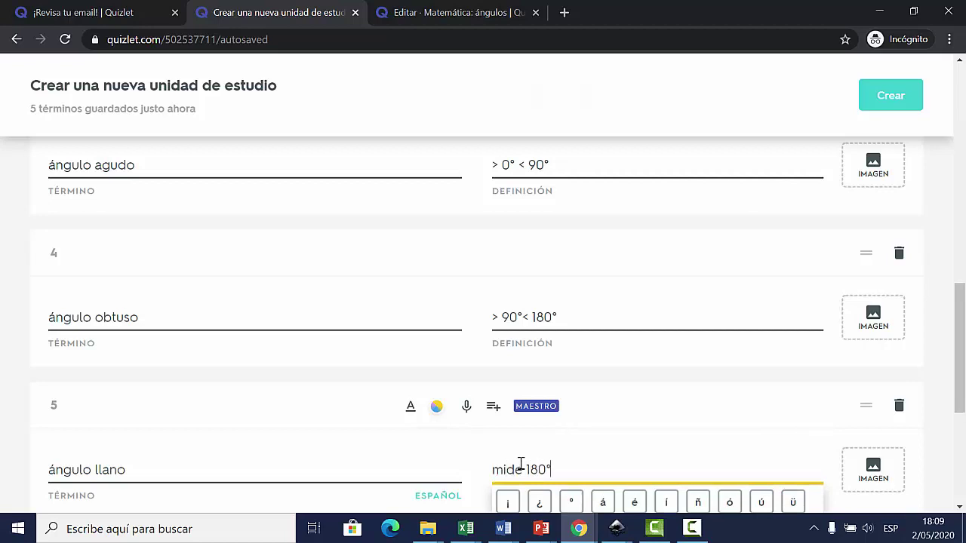
pyautogui.scroll(-3, 513, 377)
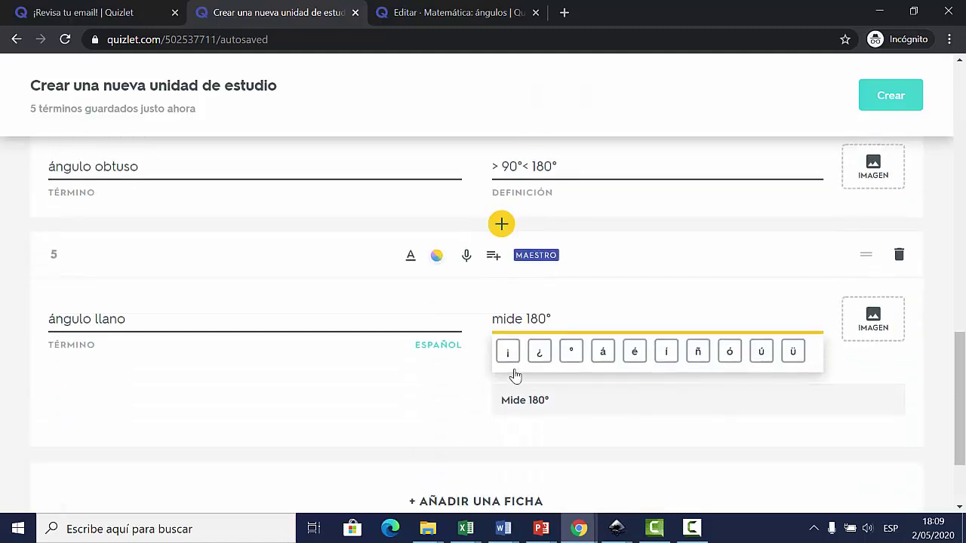
pyautogui.scroll(2, 478, 379)
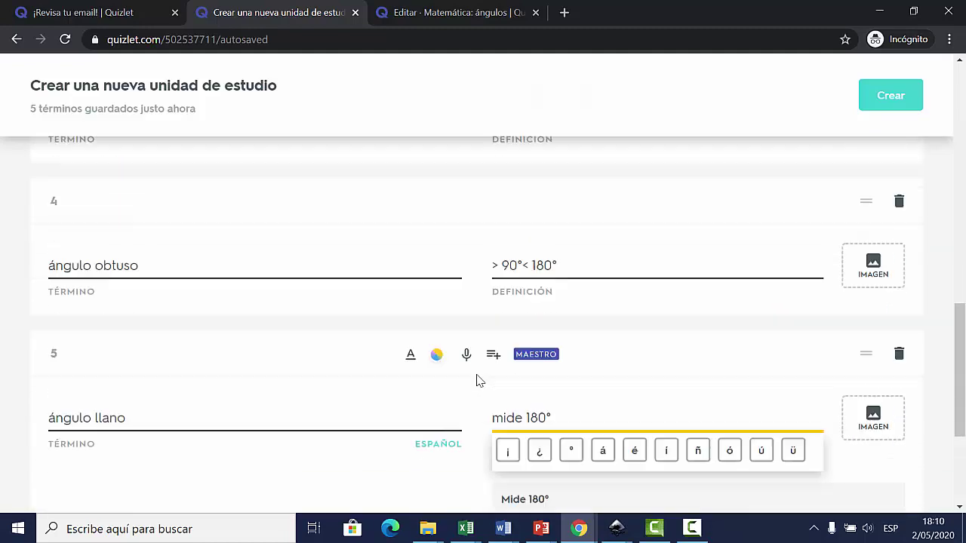
pyautogui.scroll(-3, 479, 380)
# Step: Add a sixth card, delete it again, and review the five cards
pyautogui.click(509, 389)
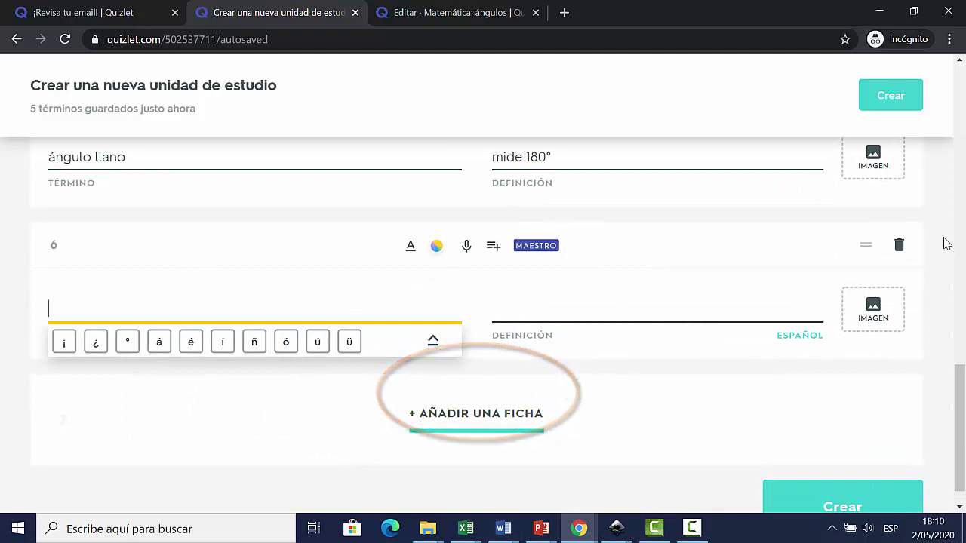
pyautogui.click(898, 257)
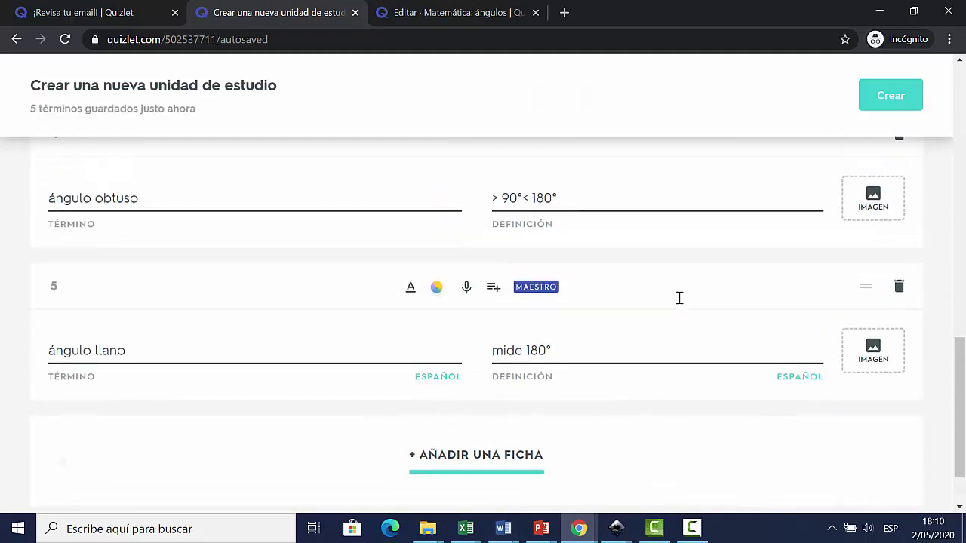
pyautogui.scroll(1, 705, 290)
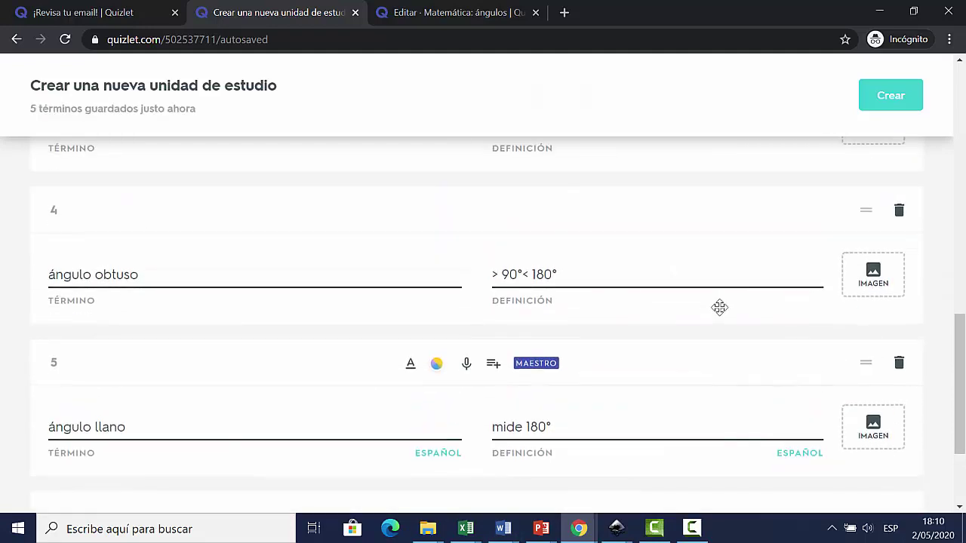
pyautogui.scroll(7, 719, 307)
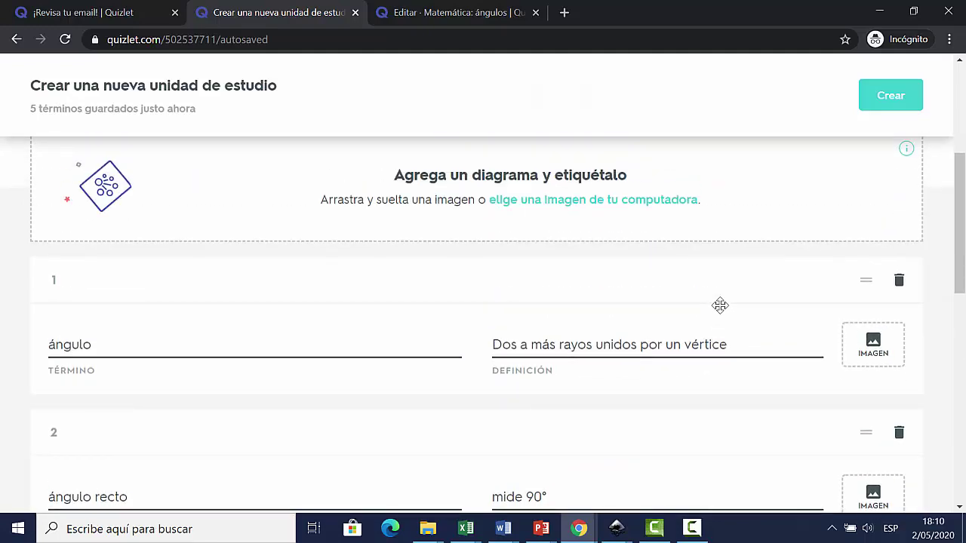
pyautogui.scroll(4, 720, 305)
pyautogui.scroll(-8, 720, 305)
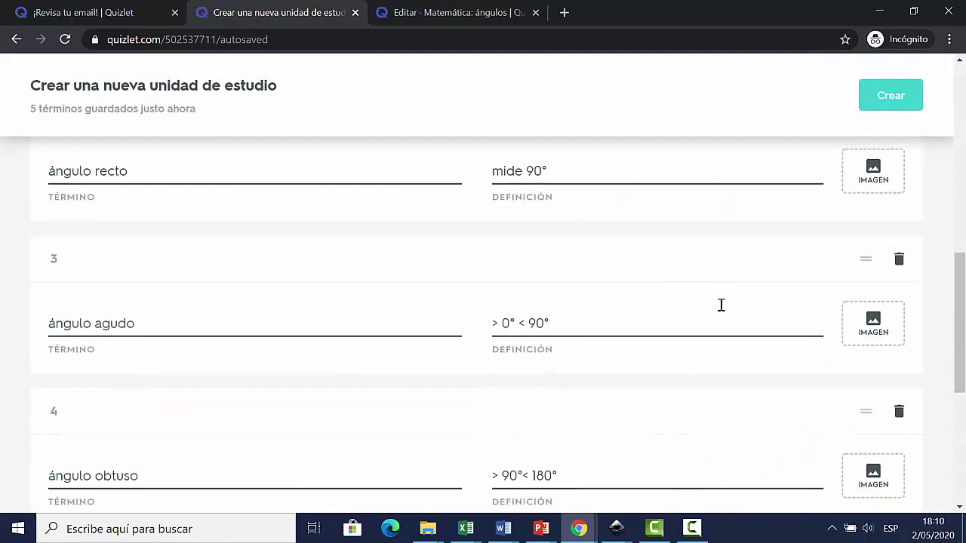
pyautogui.scroll(-5, 721, 305)
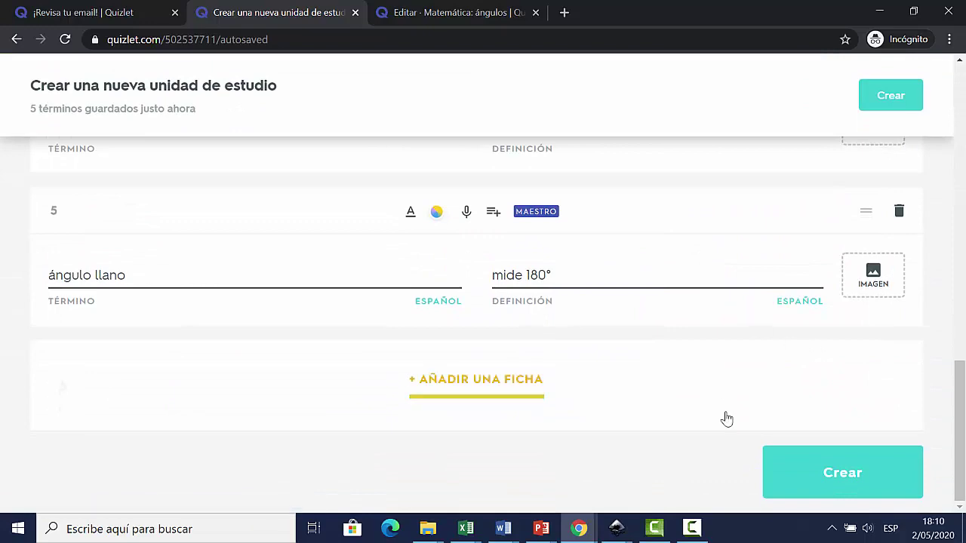
pyautogui.scroll(12, 754, 393)
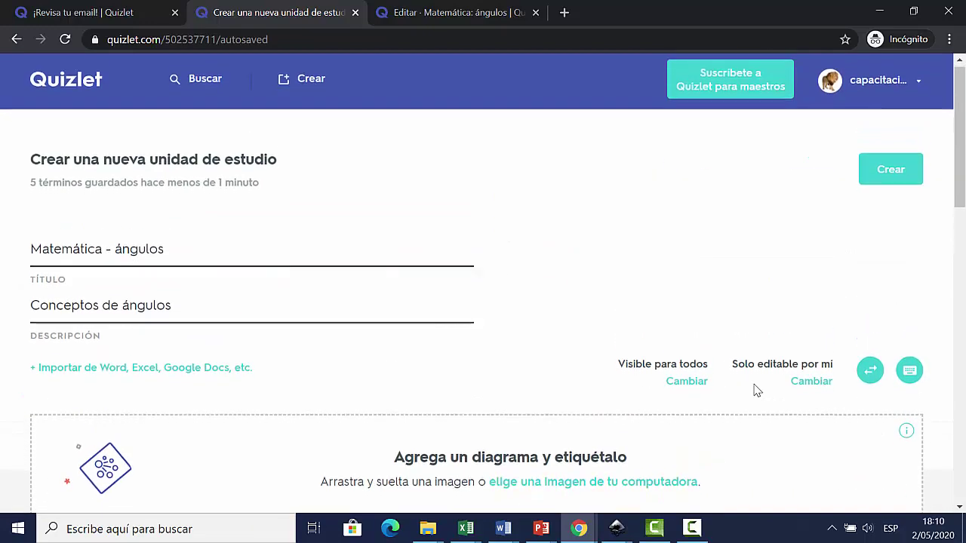
pyautogui.scroll(-12, 758, 390)
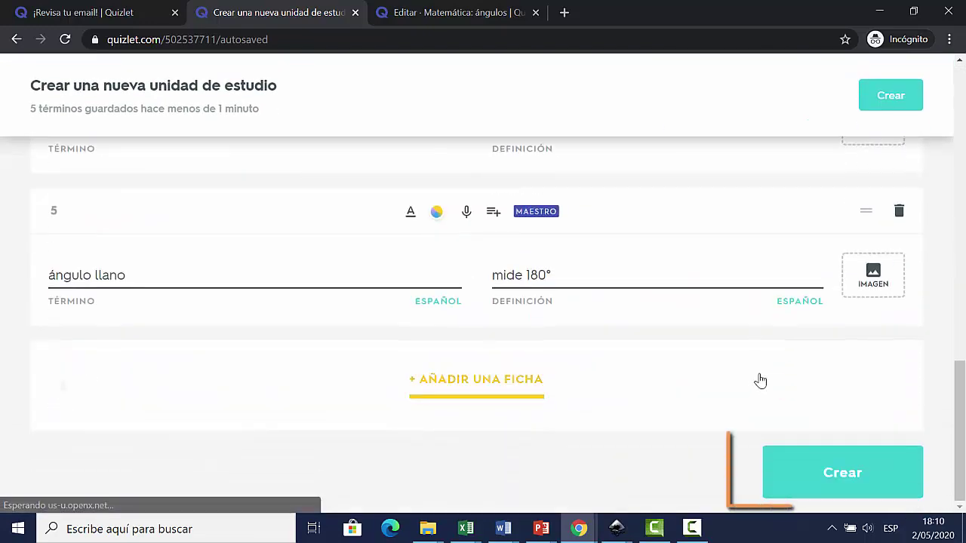
# Step: Publish the Matemática - ángulos set with Crear and view its flashcard page
pyautogui.click(883, 479)
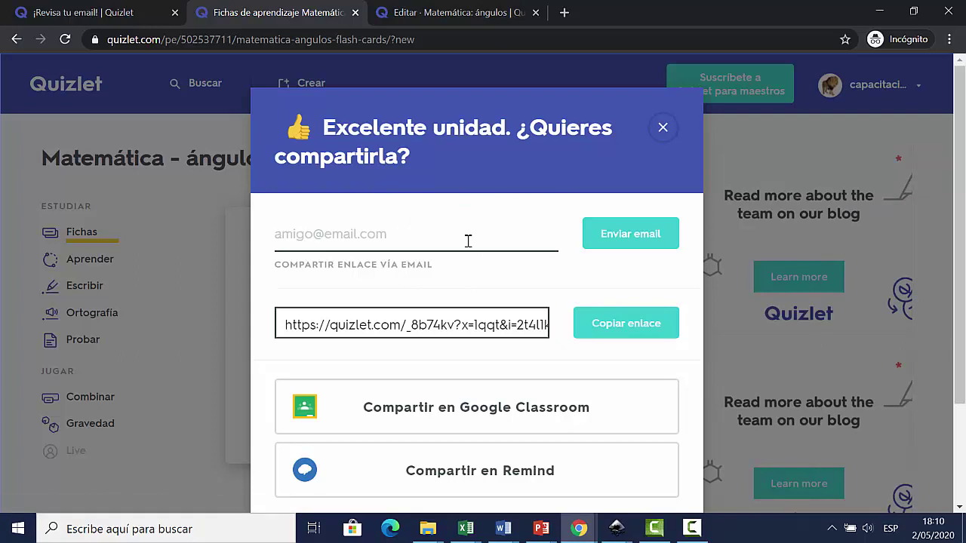
pyautogui.scroll(-2, 602, 285)
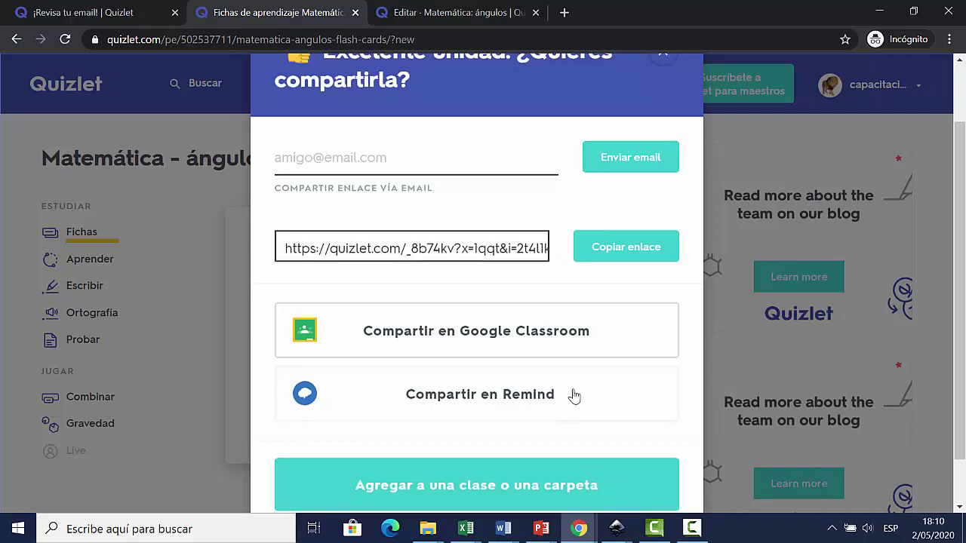
pyautogui.scroll(-1, 572, 395)
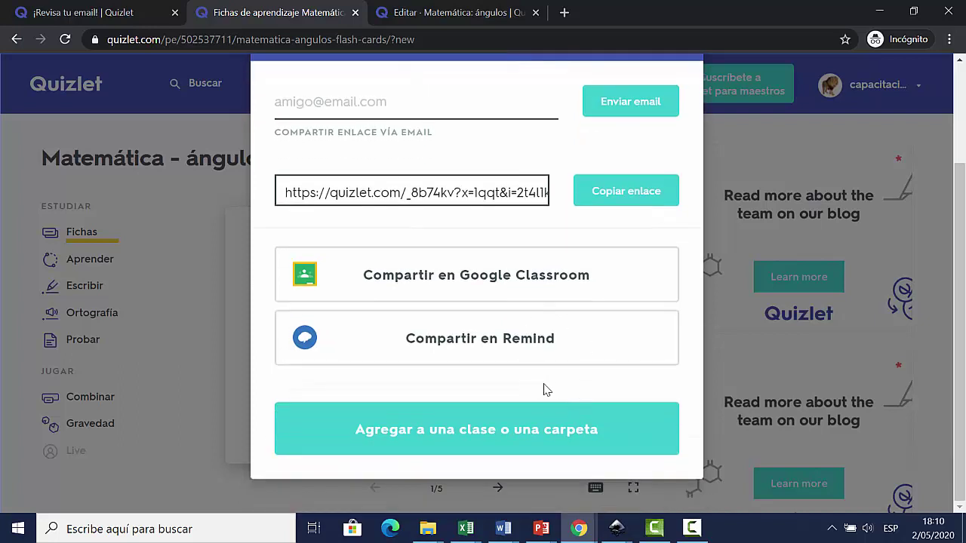
pyautogui.scroll(2, 547, 390)
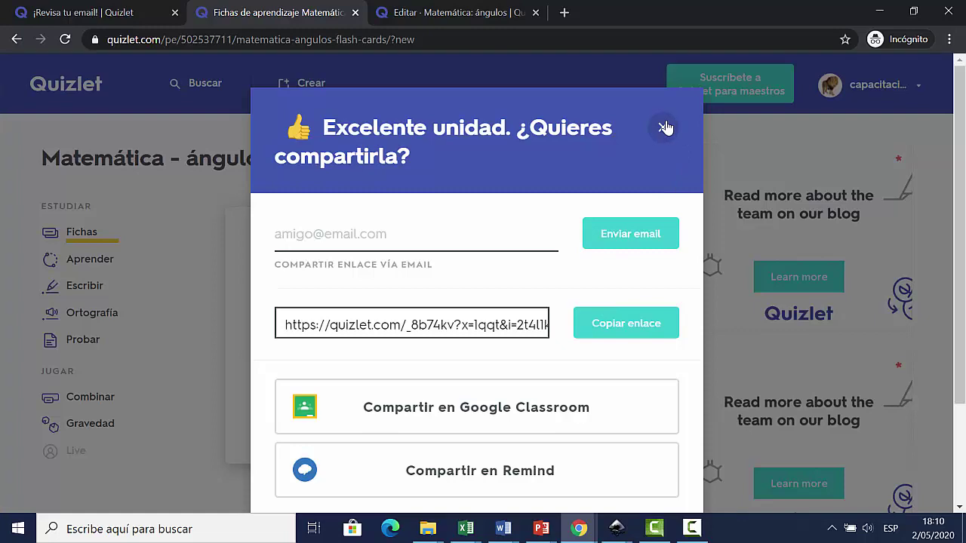
# Step: Close the sharing prompt and flip through ángulo and ángulo recto (mide 90°)
pyautogui.click(664, 128)
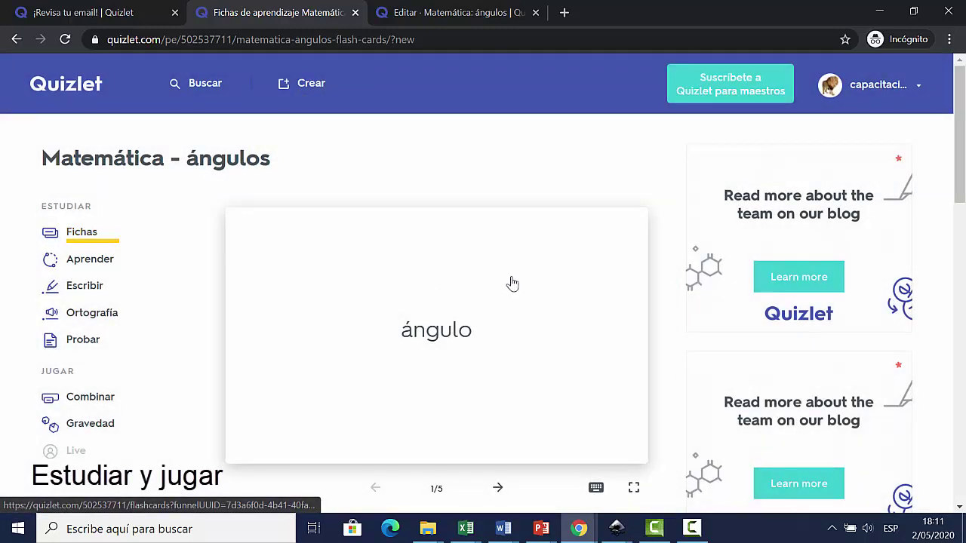
pyautogui.scroll(-1, 440, 280)
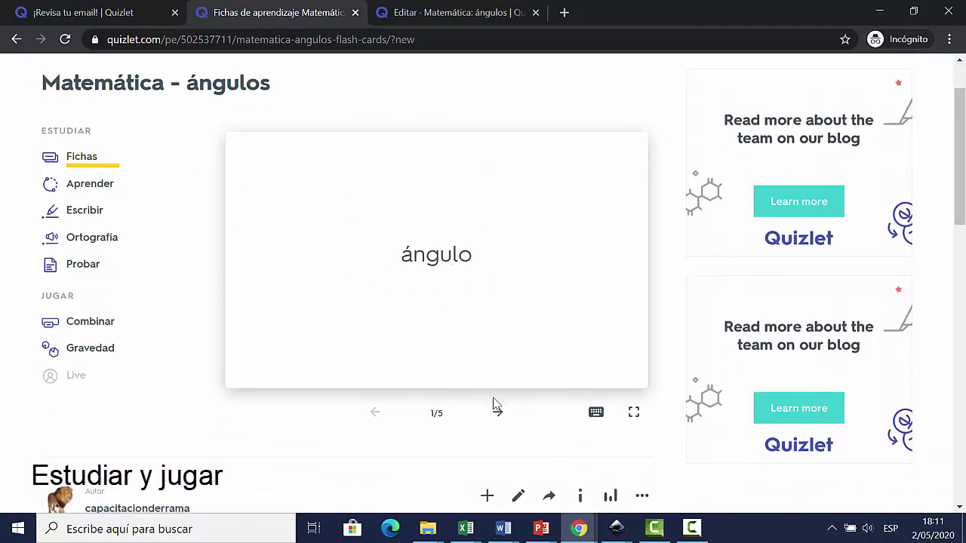
pyautogui.click(458, 332)
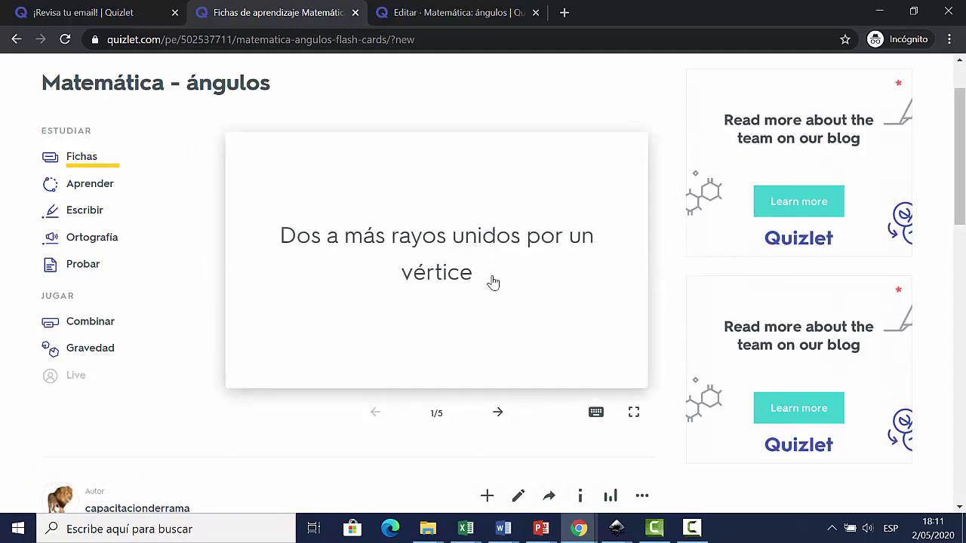
pyautogui.click(501, 414)
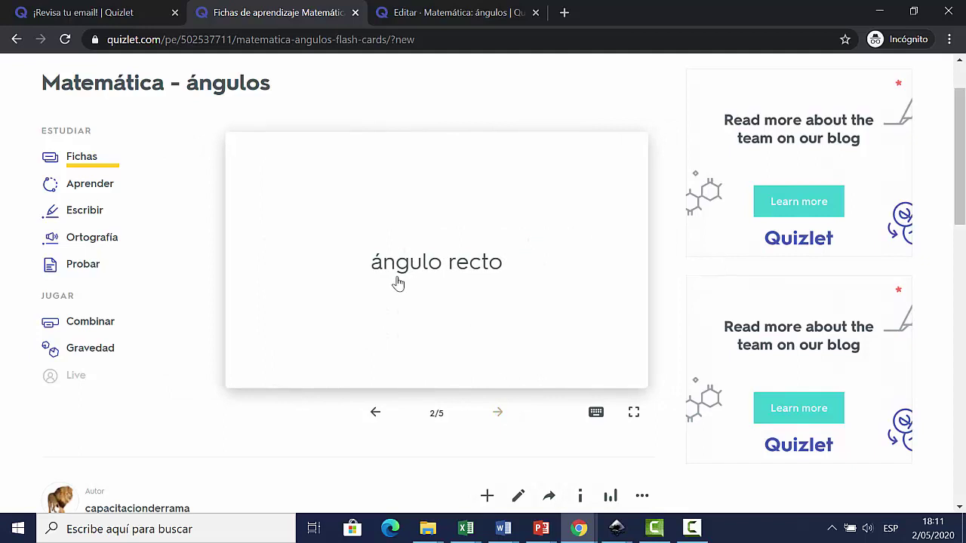
pyautogui.click(489, 412)
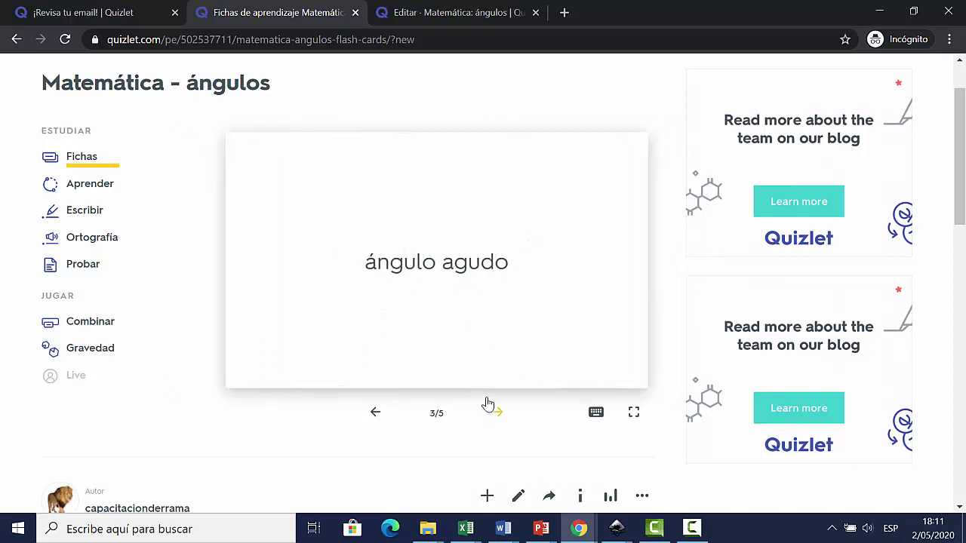
pyautogui.click(381, 422)
pyautogui.click(419, 310)
# Step: Flip ángulo agudo, obtuso and llano, finish the round, and restart at card 1
pyautogui.click(486, 304)
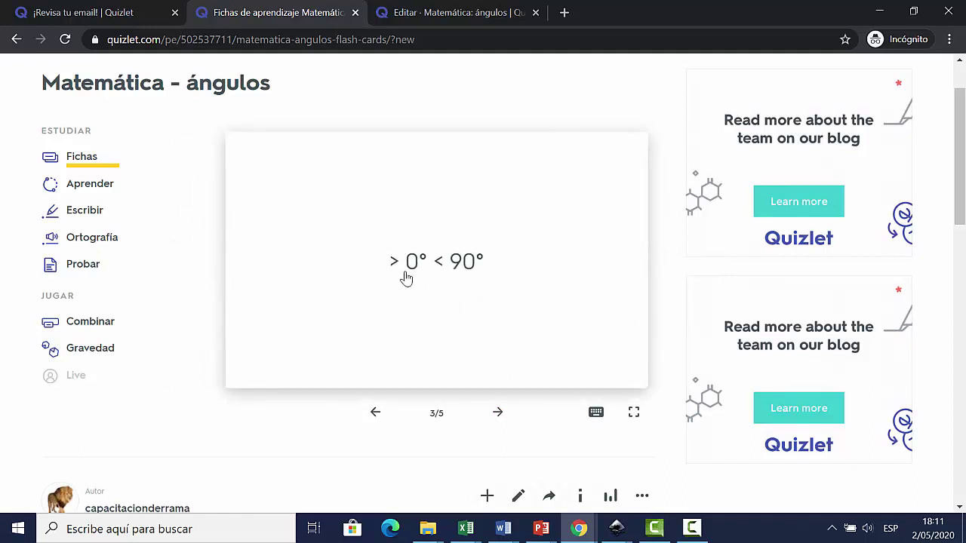
pyautogui.click(497, 414)
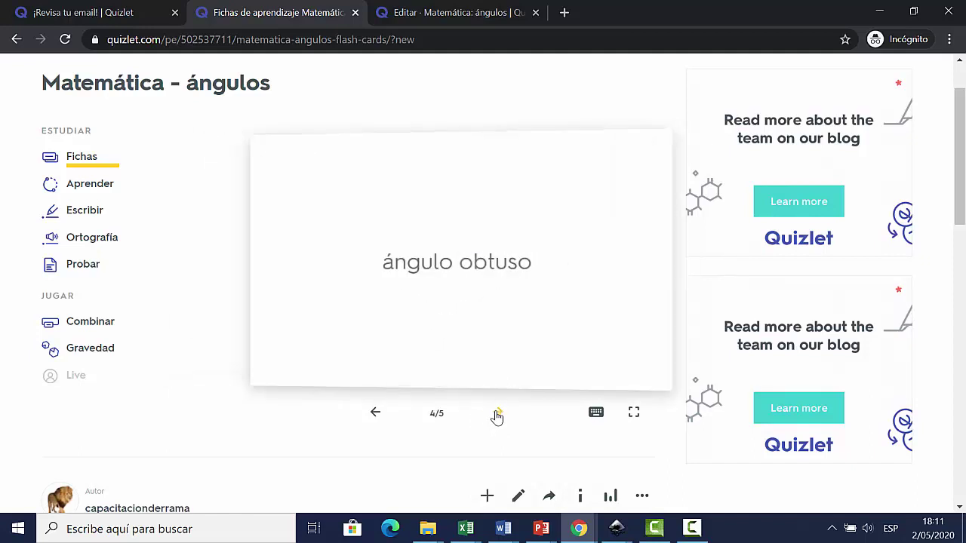
pyautogui.click(487, 275)
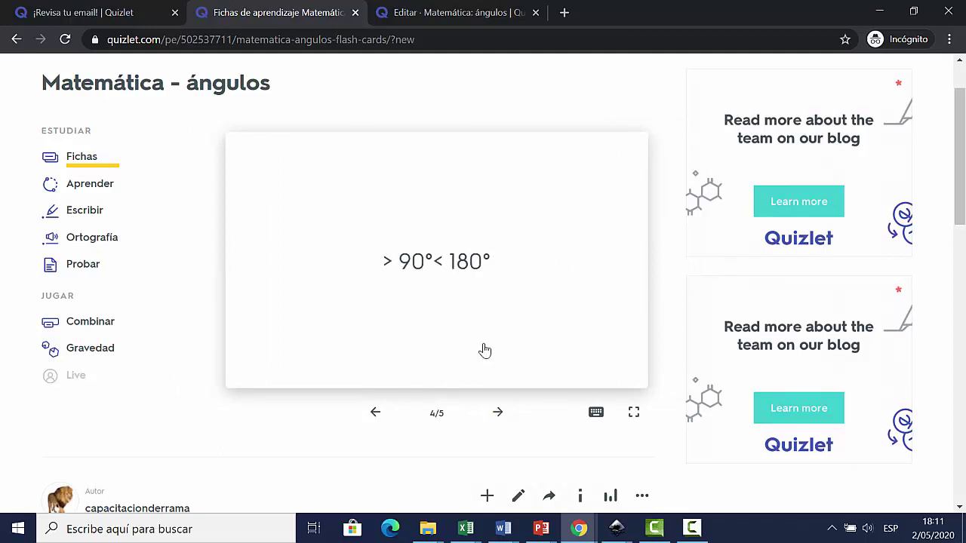
pyautogui.click(499, 414)
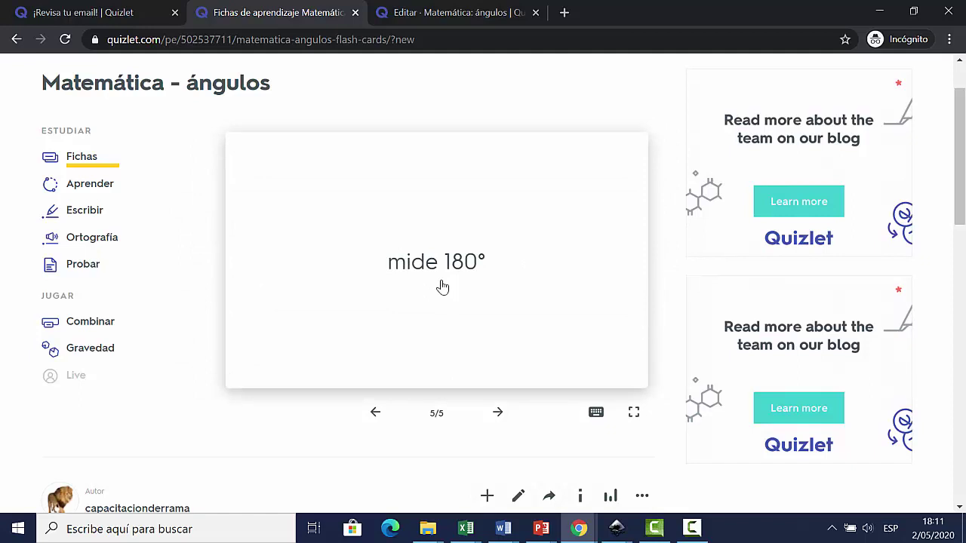
pyautogui.click(497, 413)
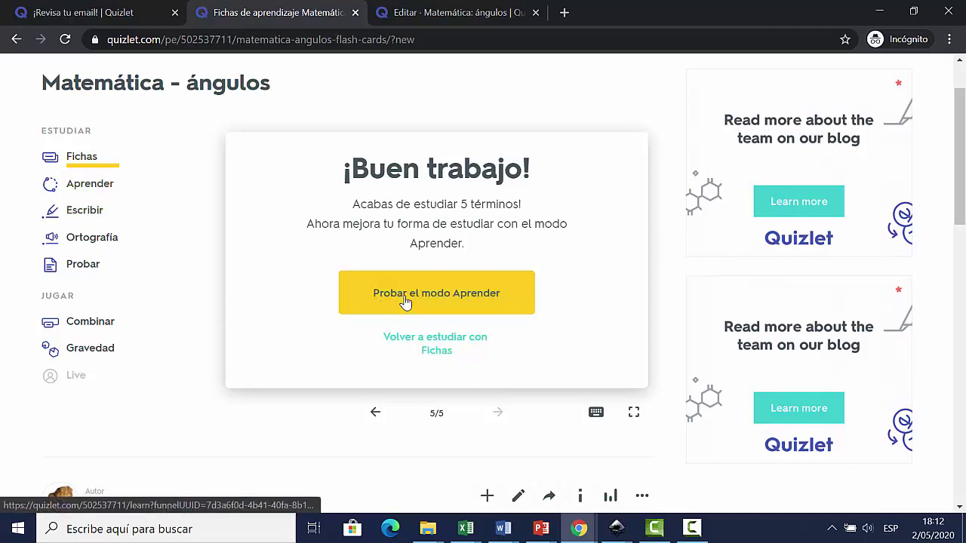
pyautogui.click(447, 345)
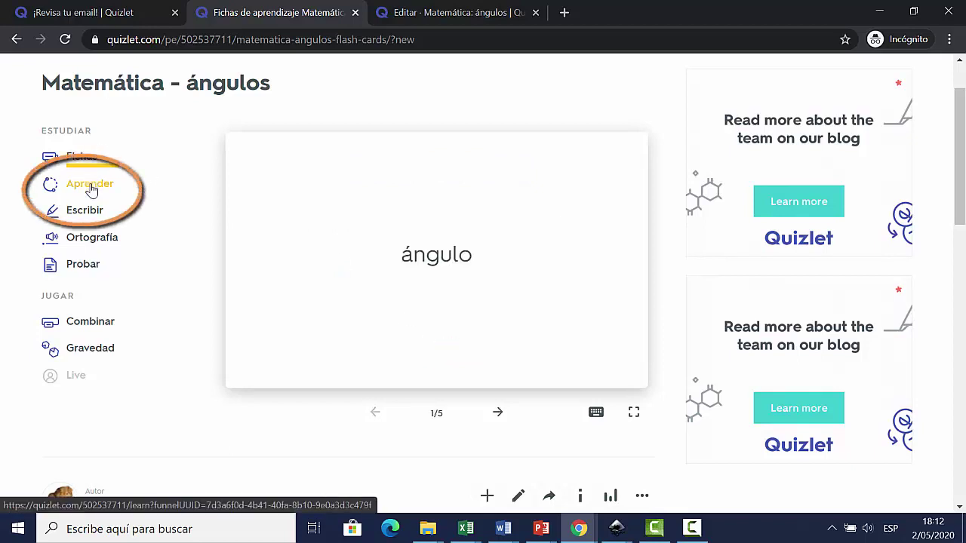
# Step: In Aprender, answer the ángulo obtuso, ángulo recto (mide 90°) and ángulo questions
pyautogui.click(90, 185)
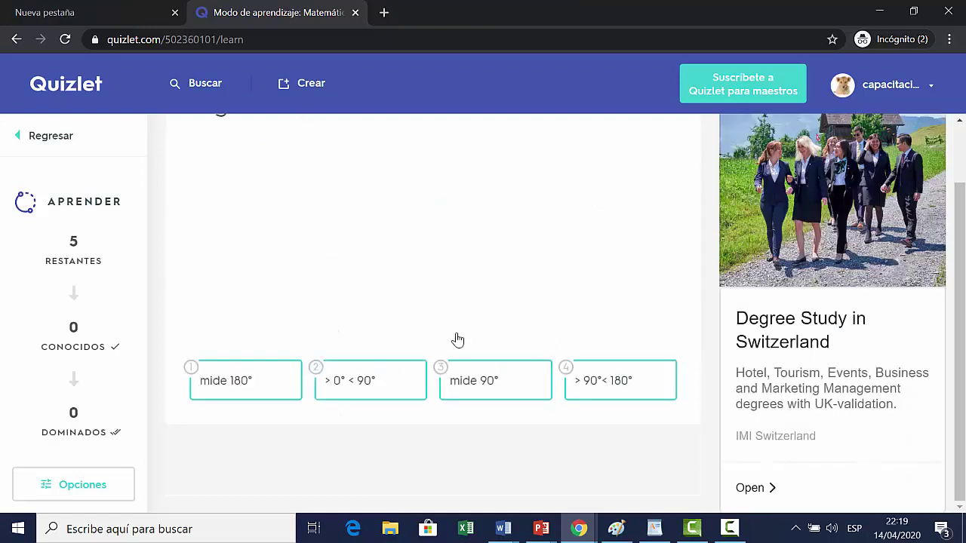
pyautogui.scroll(1, 462, 339)
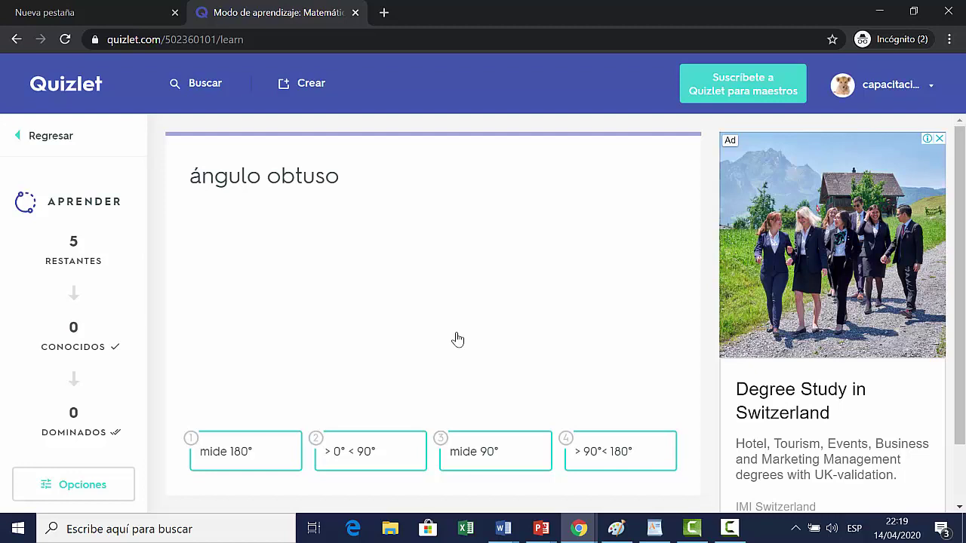
pyautogui.click(245, 451)
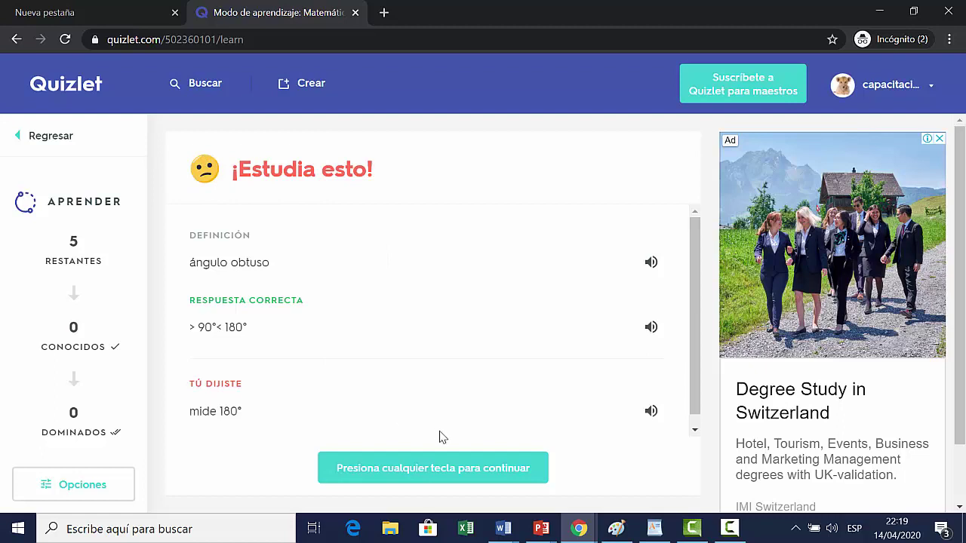
pyautogui.click(481, 464)
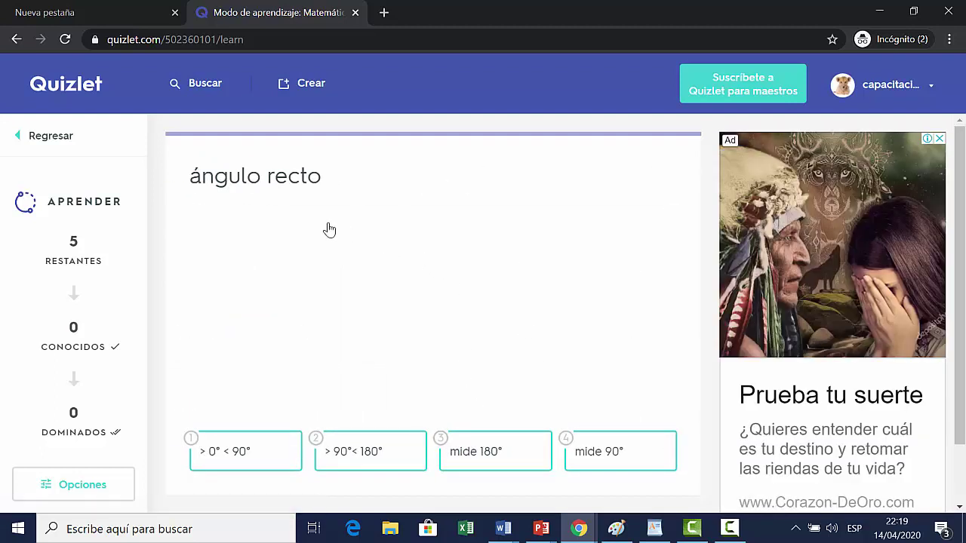
pyautogui.click(607, 457)
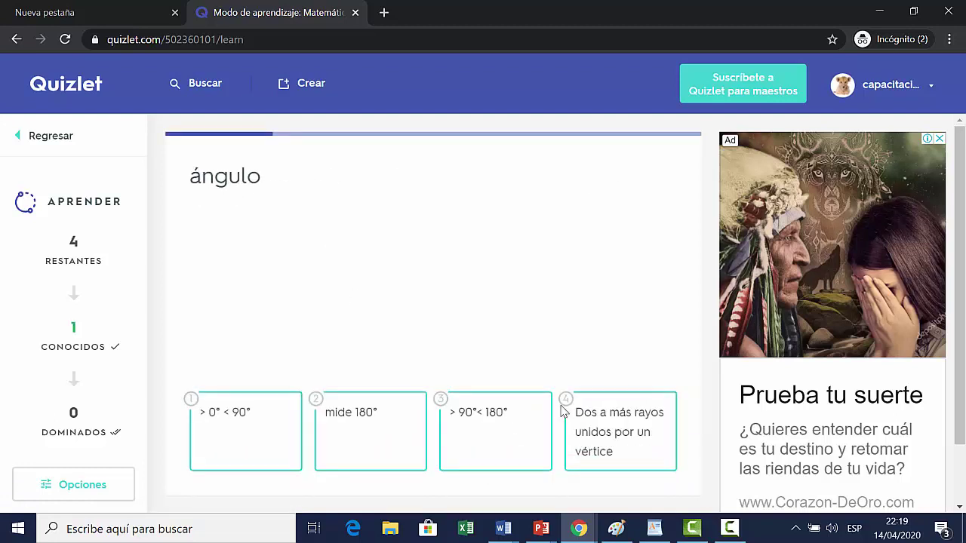
pyautogui.click(603, 437)
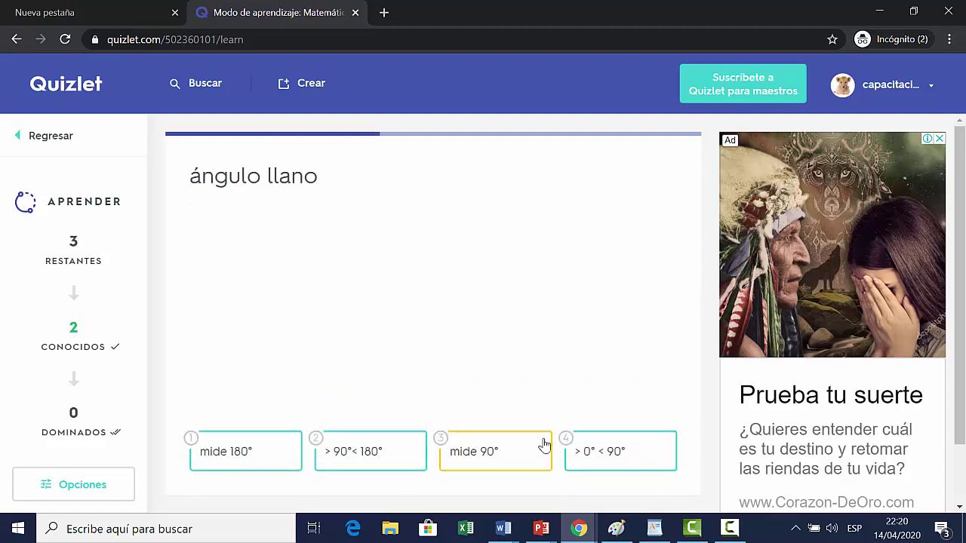
# Step: Answer llano, agudo and obtuso, submit the written 'mide 180°', then return to the set
pyautogui.click(275, 461)
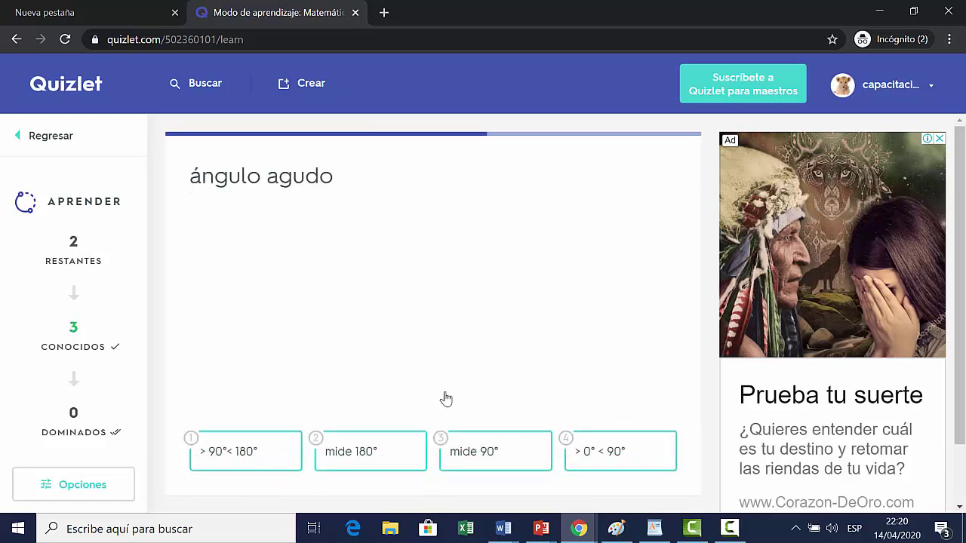
pyautogui.click(607, 460)
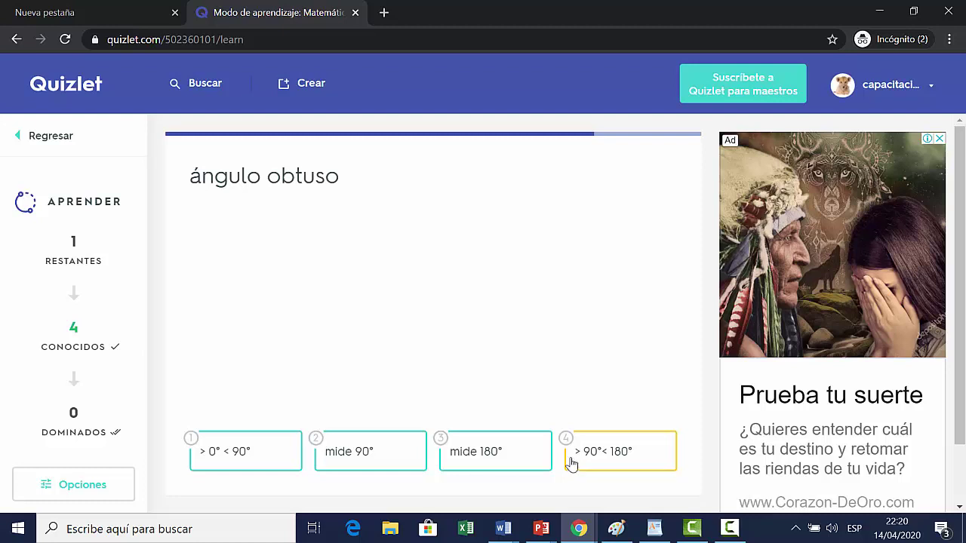
pyautogui.click(606, 453)
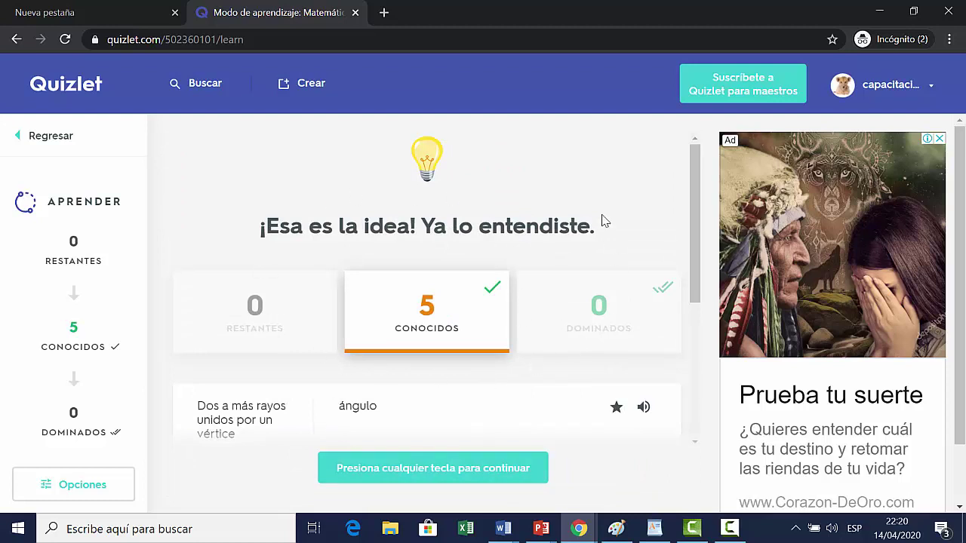
pyautogui.click(520, 470)
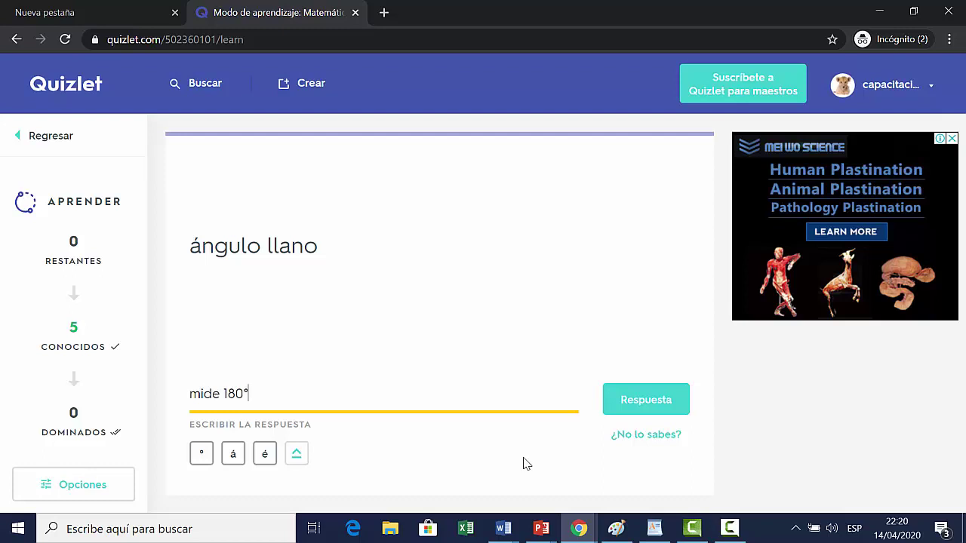
pyautogui.click(670, 411)
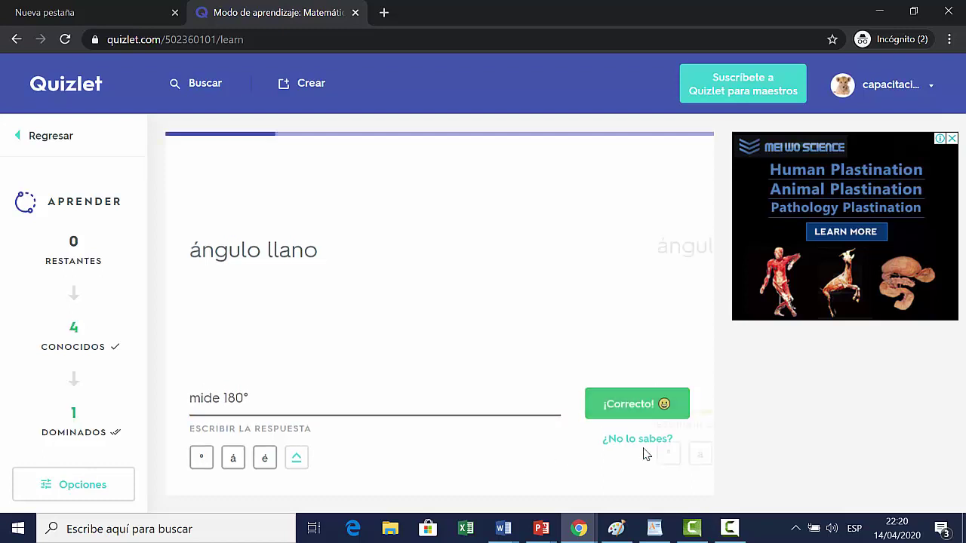
pyautogui.click(27, 142)
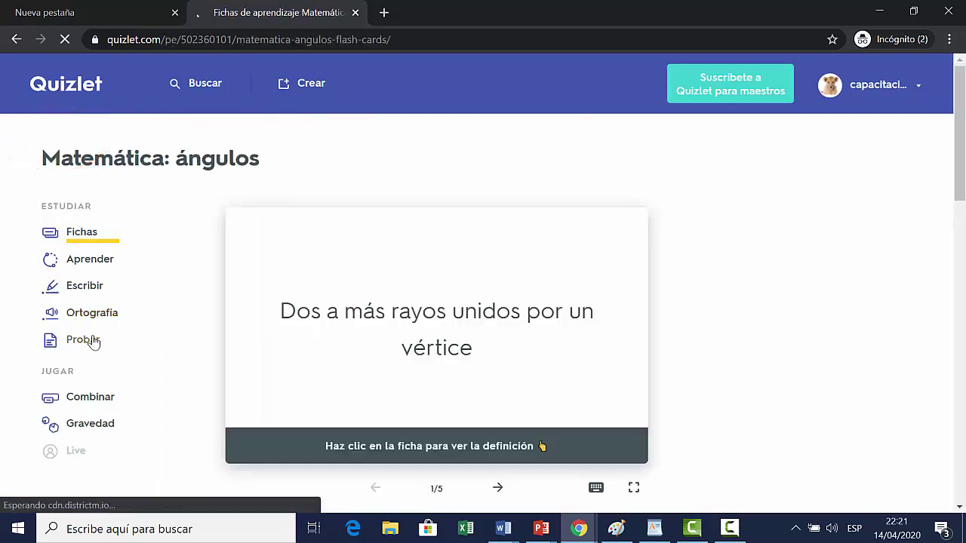
pyautogui.click(154, 334)
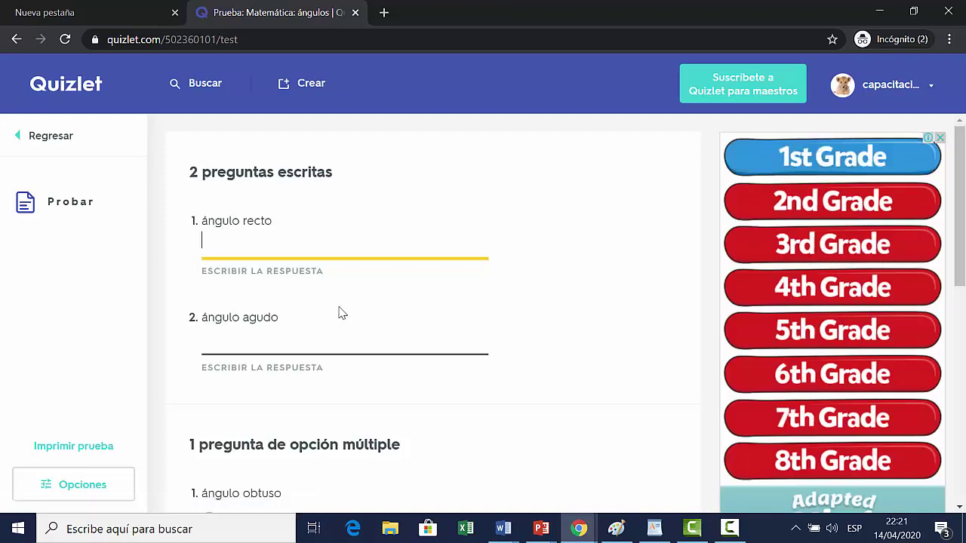
pyautogui.write('mide 90')
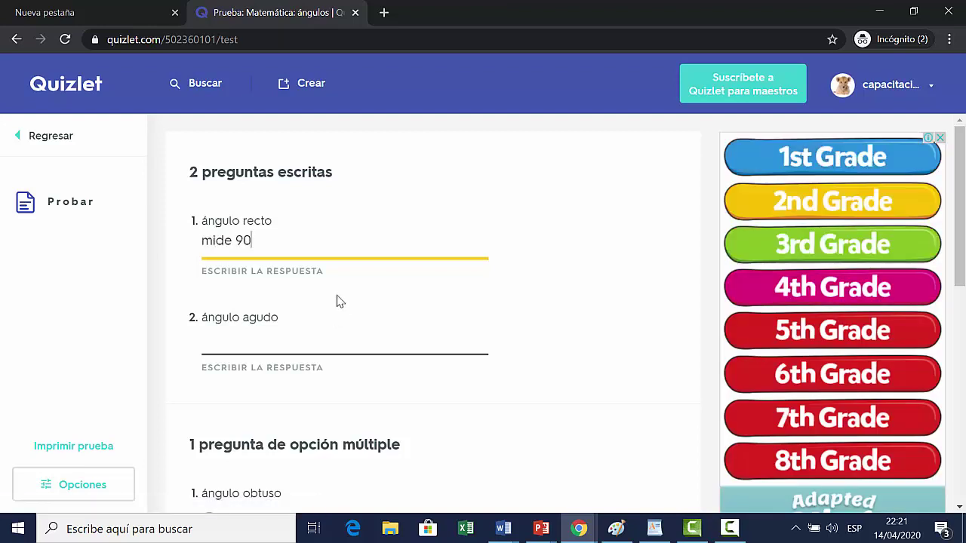
pyautogui.write('°')
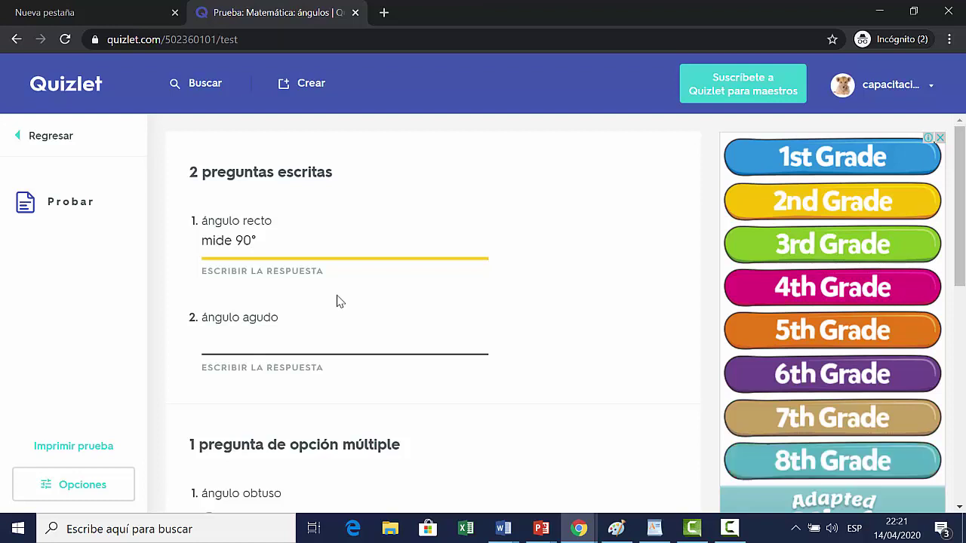
pyautogui.click(337, 302)
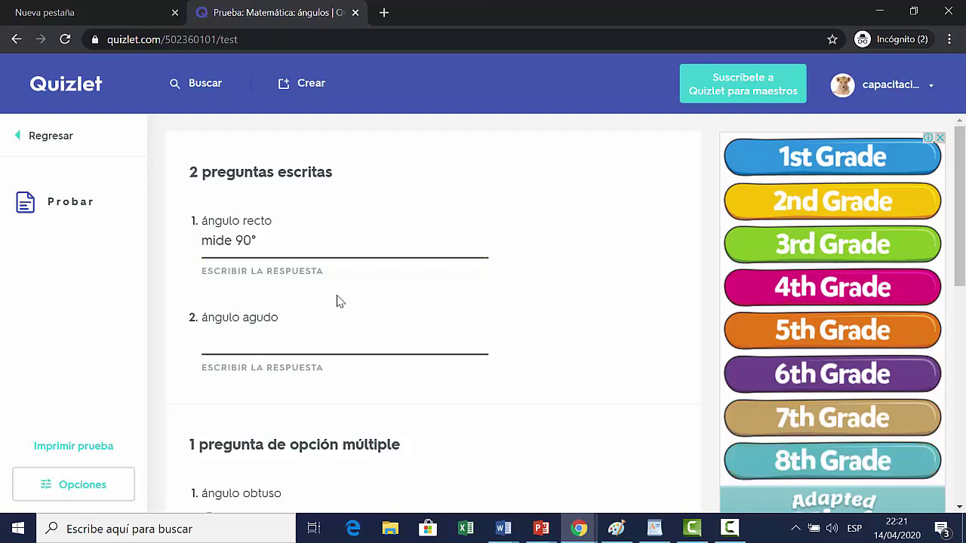
pyautogui.scroll(-1, 338, 301)
pyautogui.scroll(-1, 337, 301)
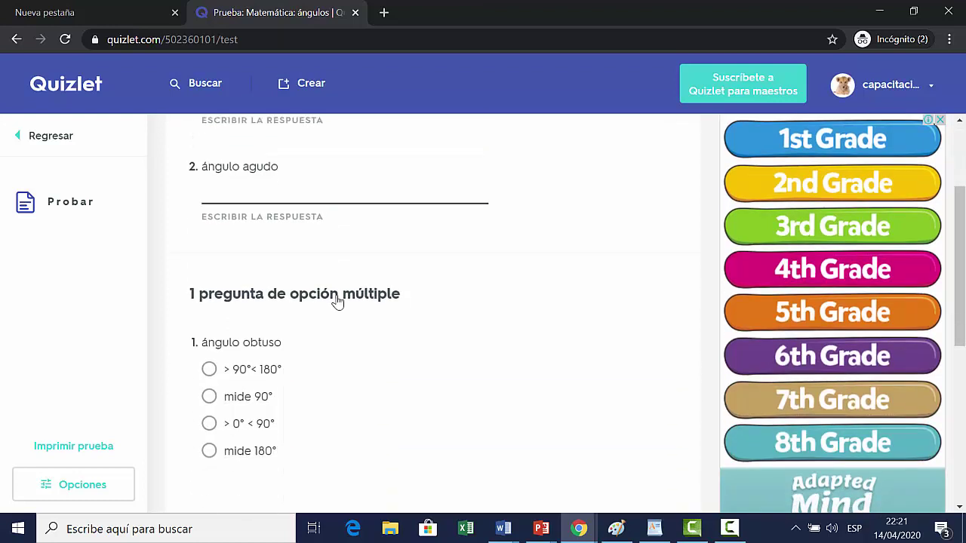
pyautogui.scroll(-4, 337, 366)
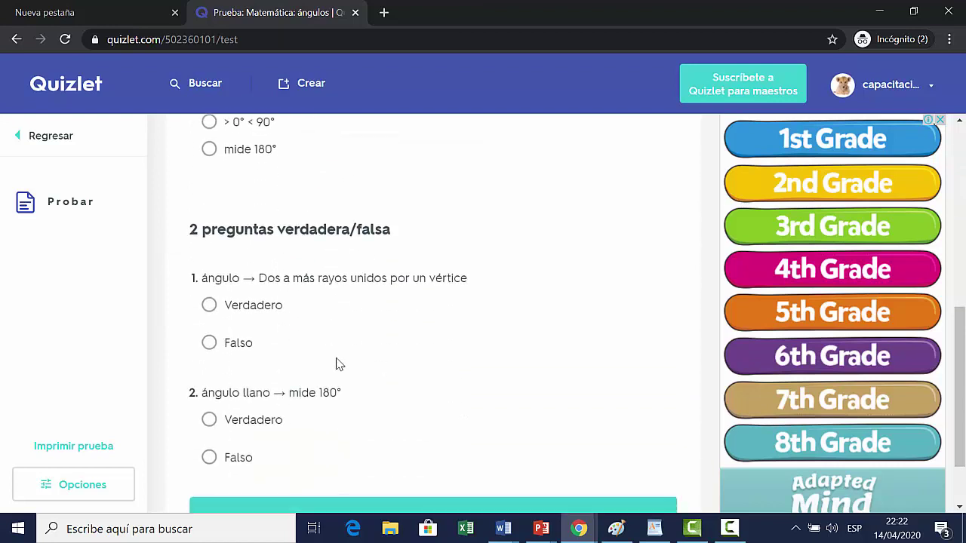
pyautogui.scroll(-1, 287, 338)
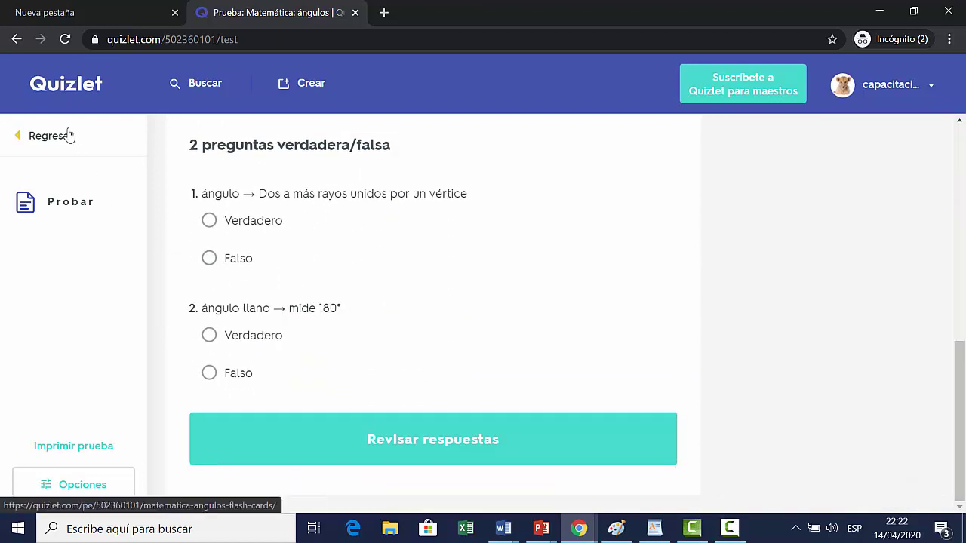
pyautogui.click(45, 148)
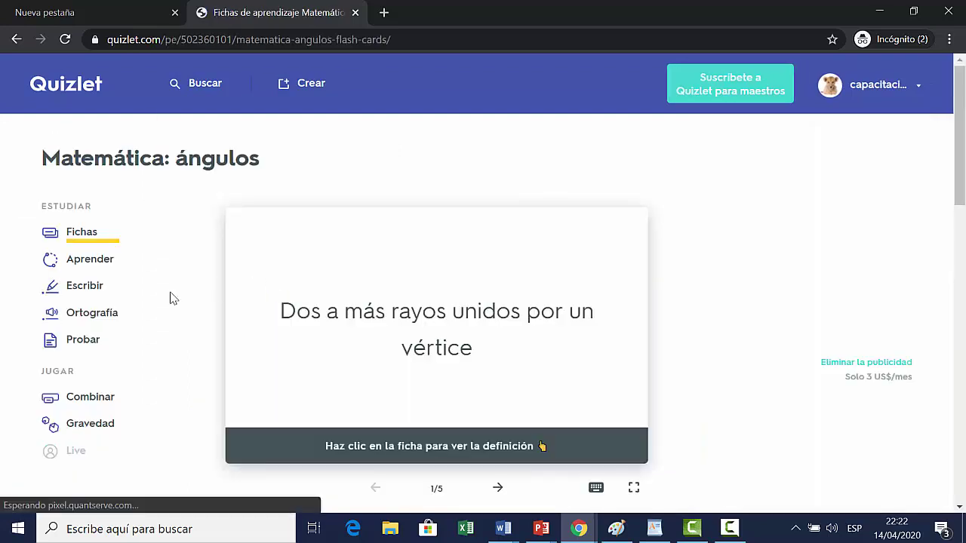
# Step: Pair all five terms with their definitions in Combinar (23.4 s), then return to the set
pyautogui.click(93, 402)
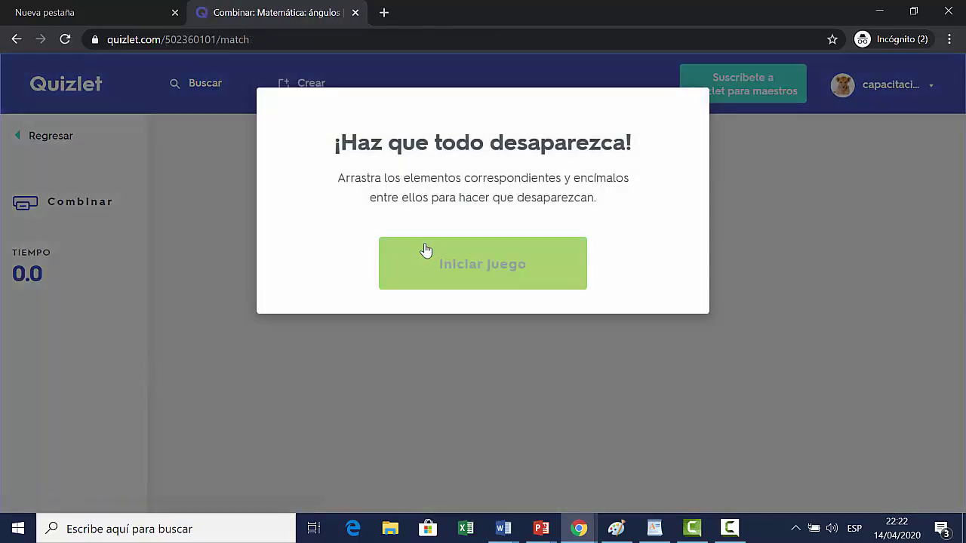
pyautogui.click(438, 258)
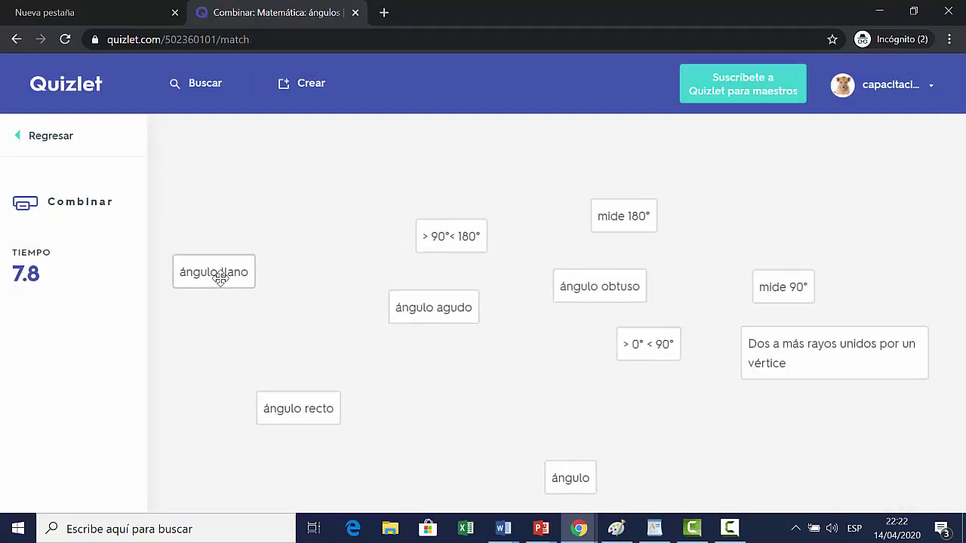
pyautogui.moveTo(224, 277); pyautogui.dragTo(642, 218)
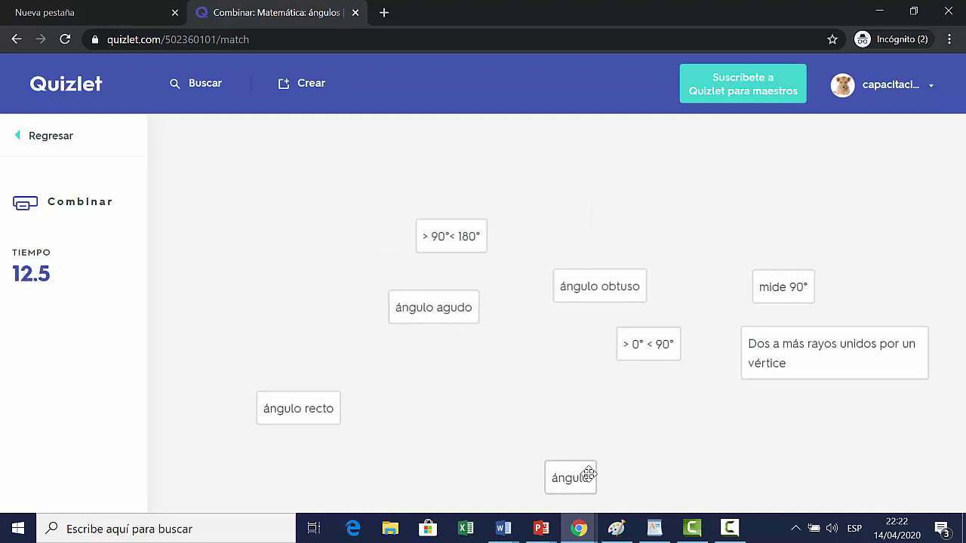
pyautogui.moveTo(586, 473); pyautogui.dragTo(830, 346)
pyautogui.moveTo(782, 286); pyautogui.dragTo(335, 413)
pyautogui.click(461, 317)
pyautogui.click(647, 344)
pyautogui.click(597, 288)
pyautogui.click(451, 237)
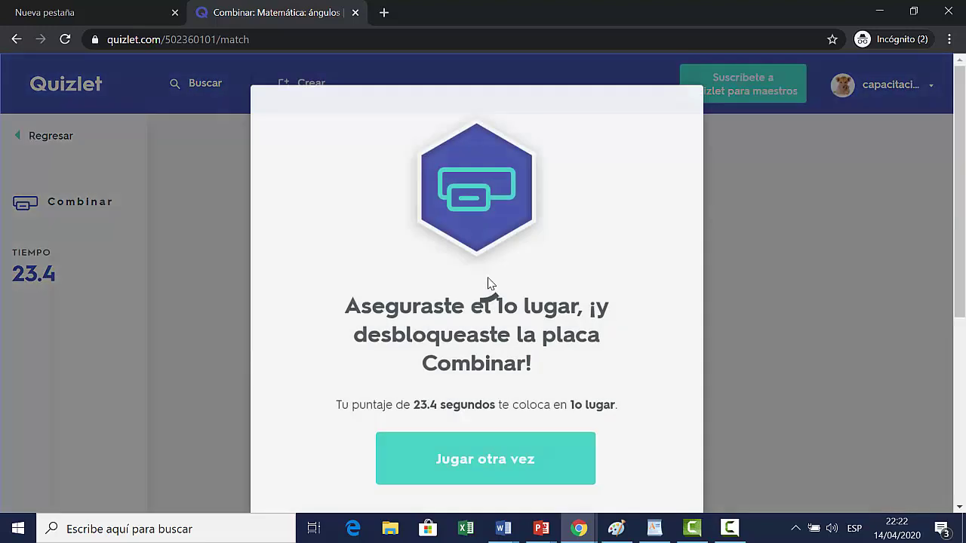
pyautogui.click(523, 456)
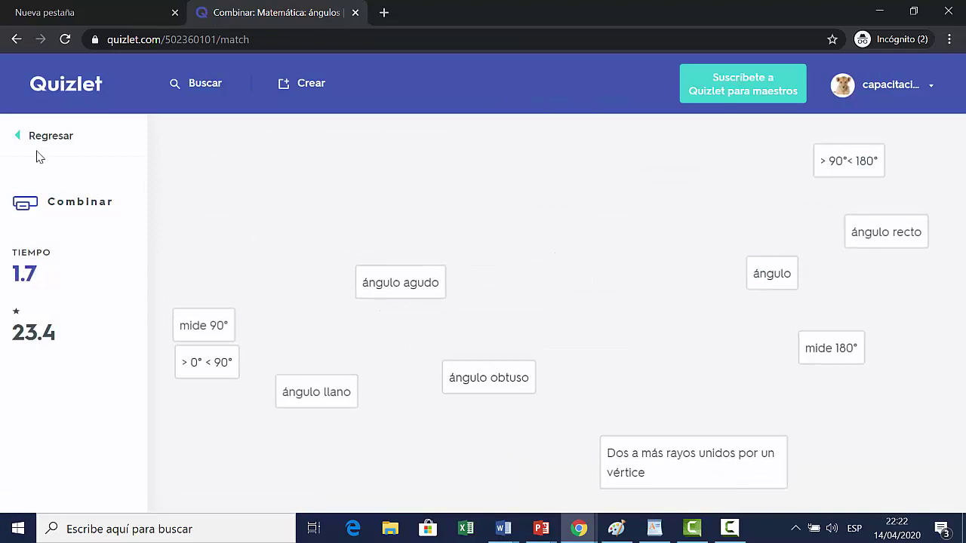
pyautogui.click(54, 139)
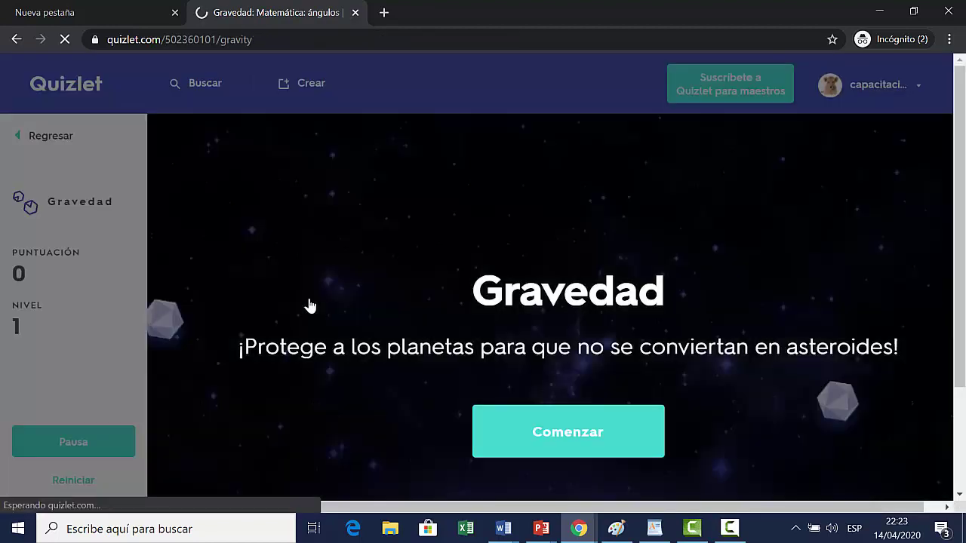
# Step: Start the Gravedad game with the default Media difficulty options
pyautogui.click(638, 432)
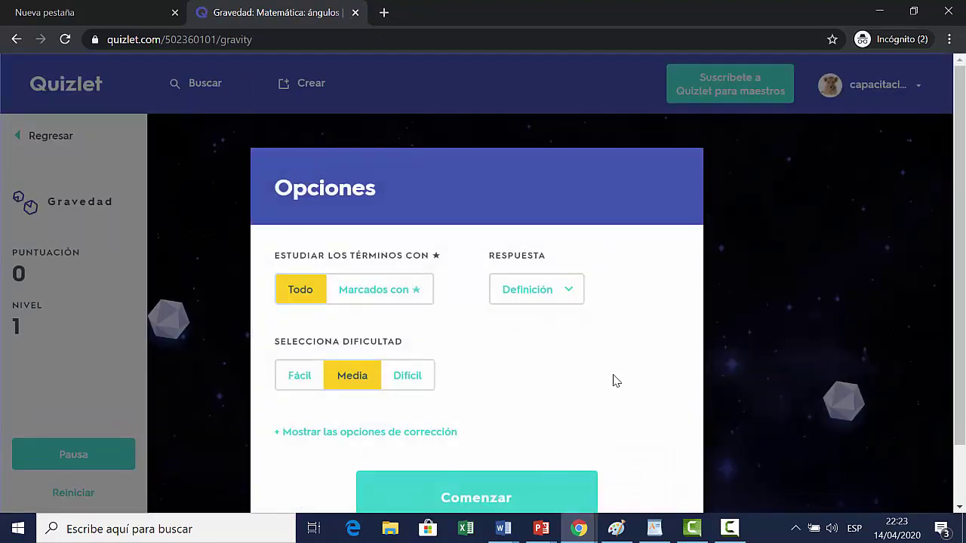
pyautogui.scroll(-1, 600, 380)
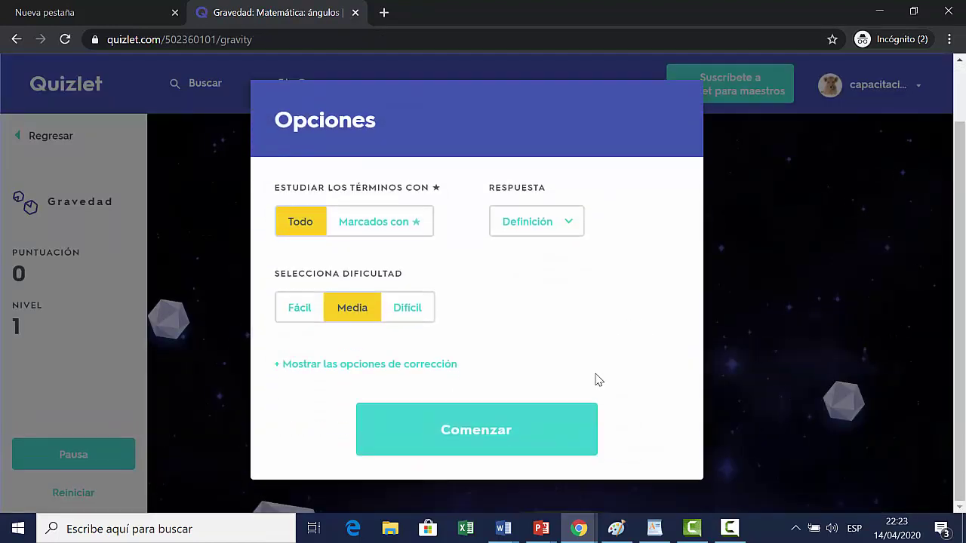
pyautogui.click(593, 408)
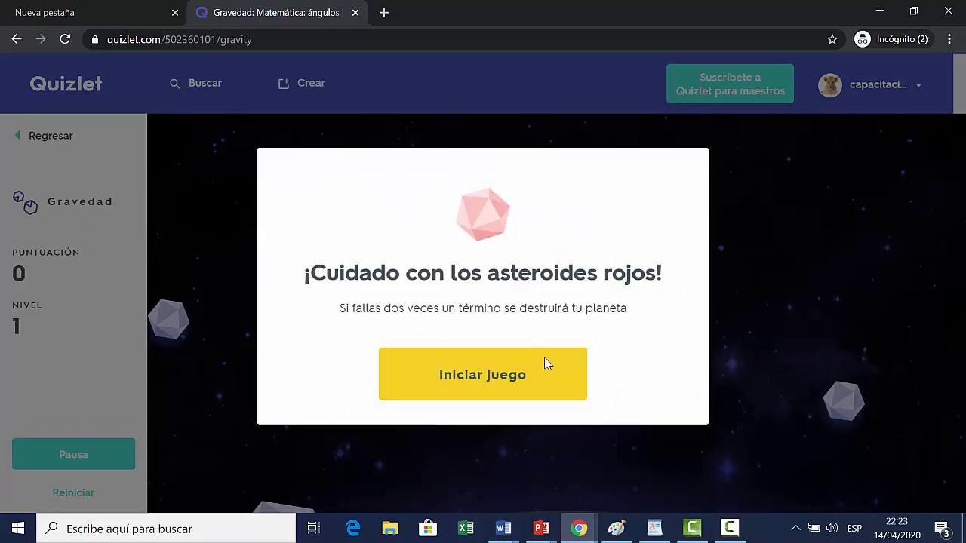
pyautogui.click(544, 361)
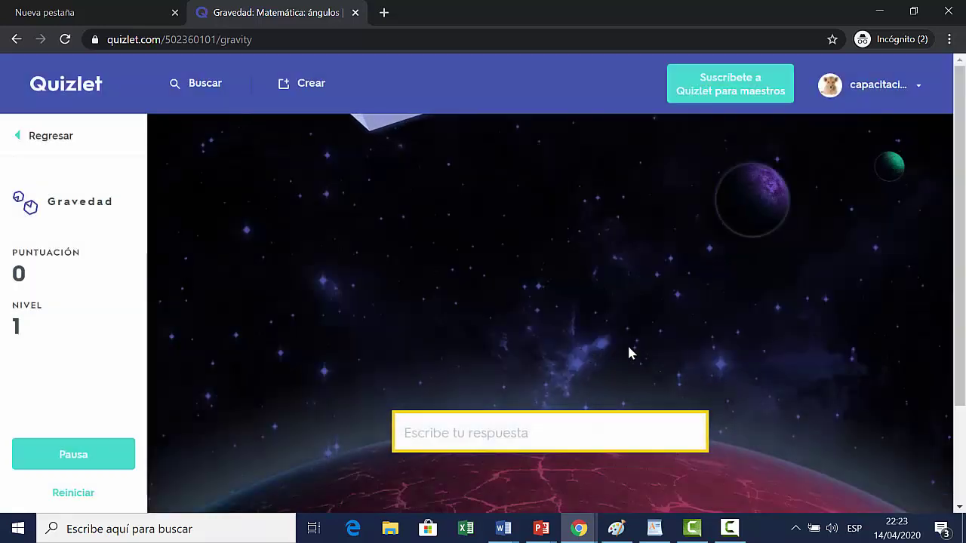
pyautogui.scroll(-1, 660, 337)
pyautogui.scroll(1, 662, 346)
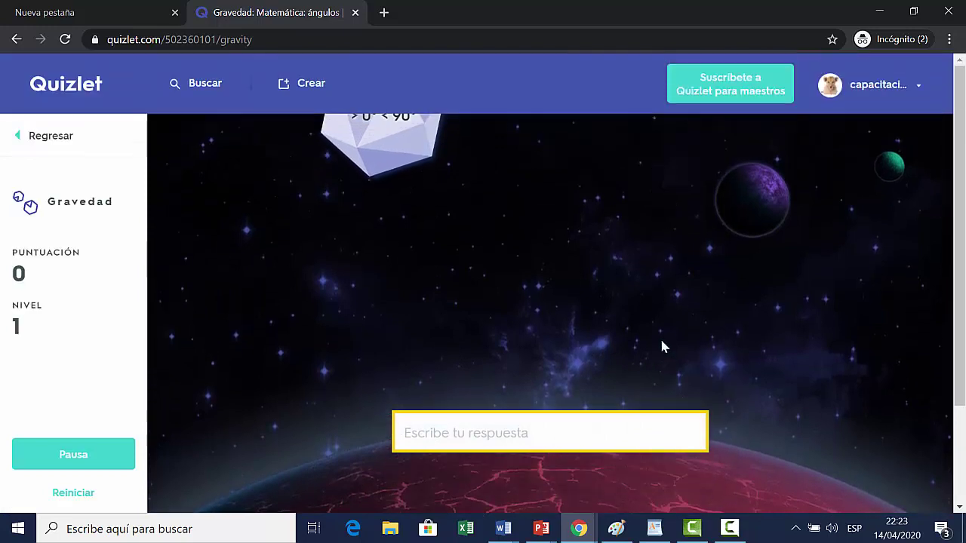
# Step: Answer the first two asteroids with 'ángulo agudo' and 'ángulo'
pyautogui.write('an')
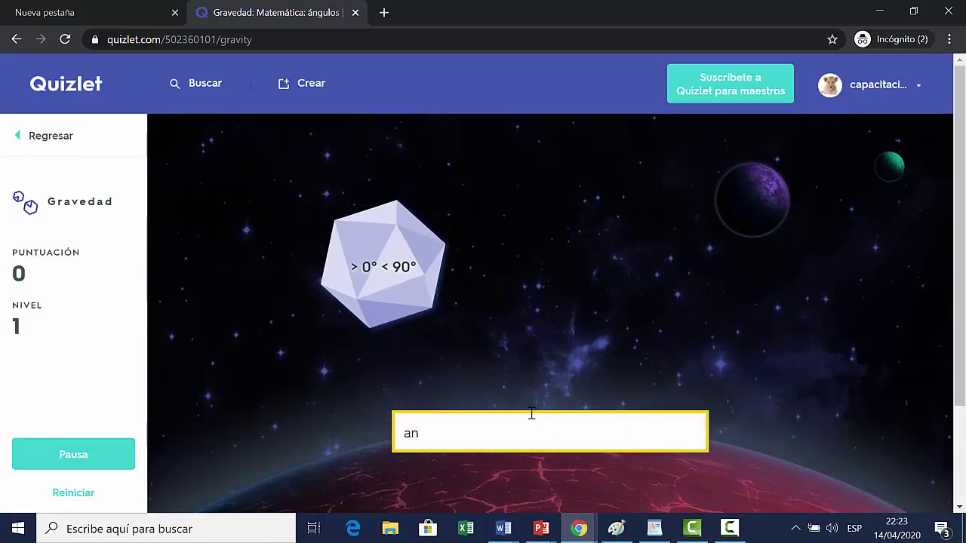
pyautogui.press('BackSpace')
pyautogui.press('BackSpace')
pyautogui.write('ángulo agudo')
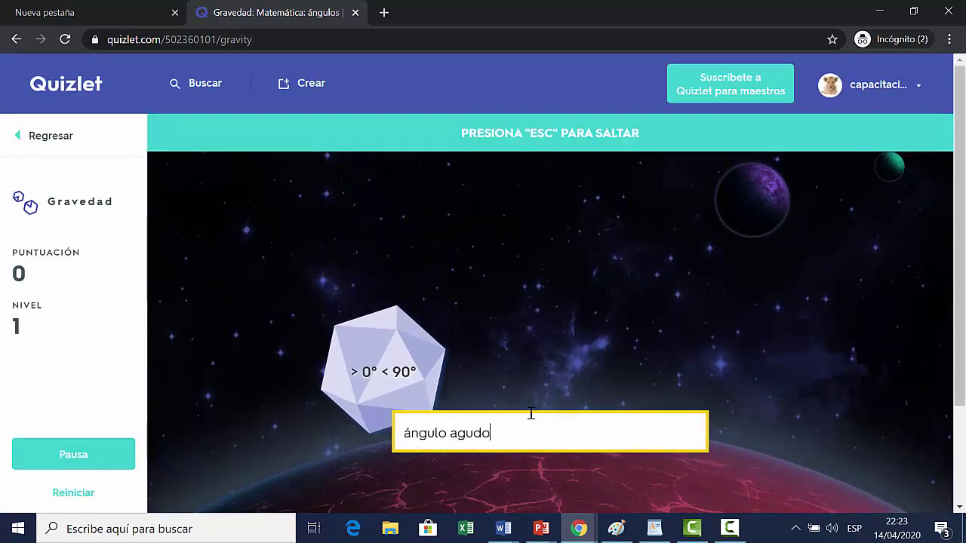
pyautogui.press('Return')
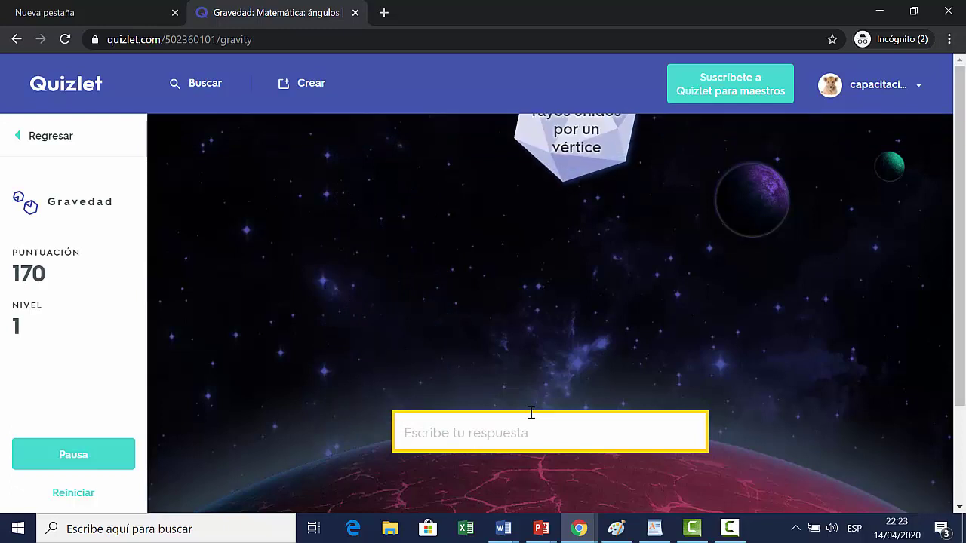
pyautogui.write('ángulo')
pyautogui.press('Return')
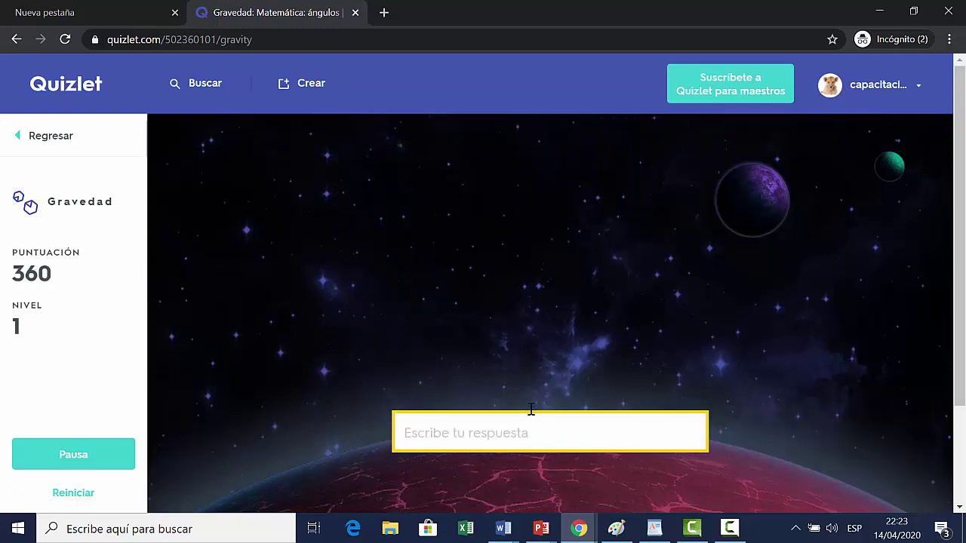